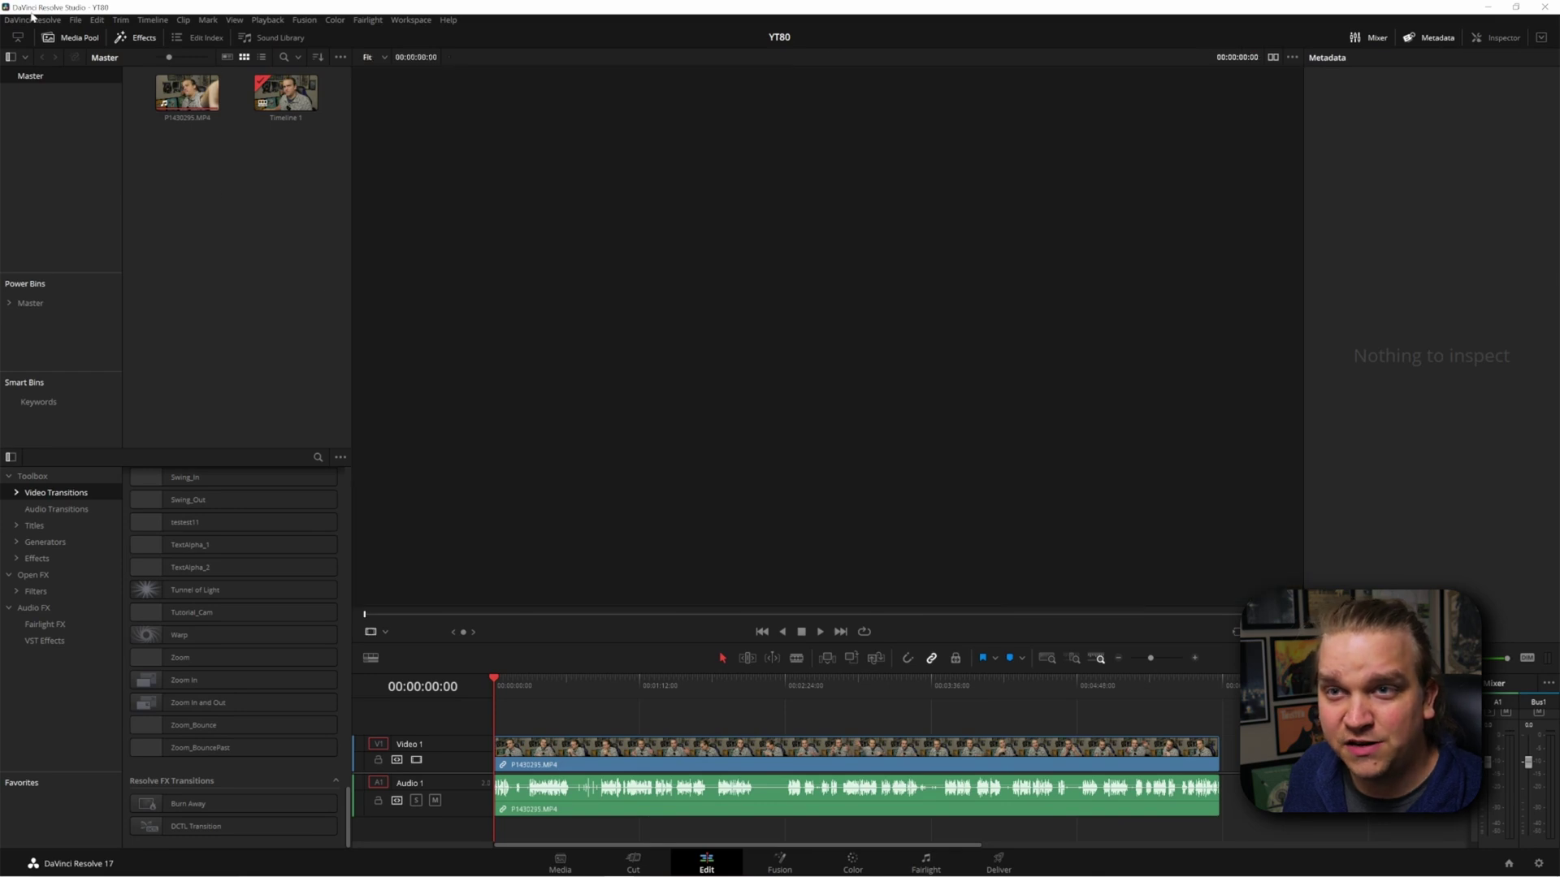
# - Open Keyboard Customization and check the commands assigned to the D, F, Y and U keys
pyautogui.click(34, 19)
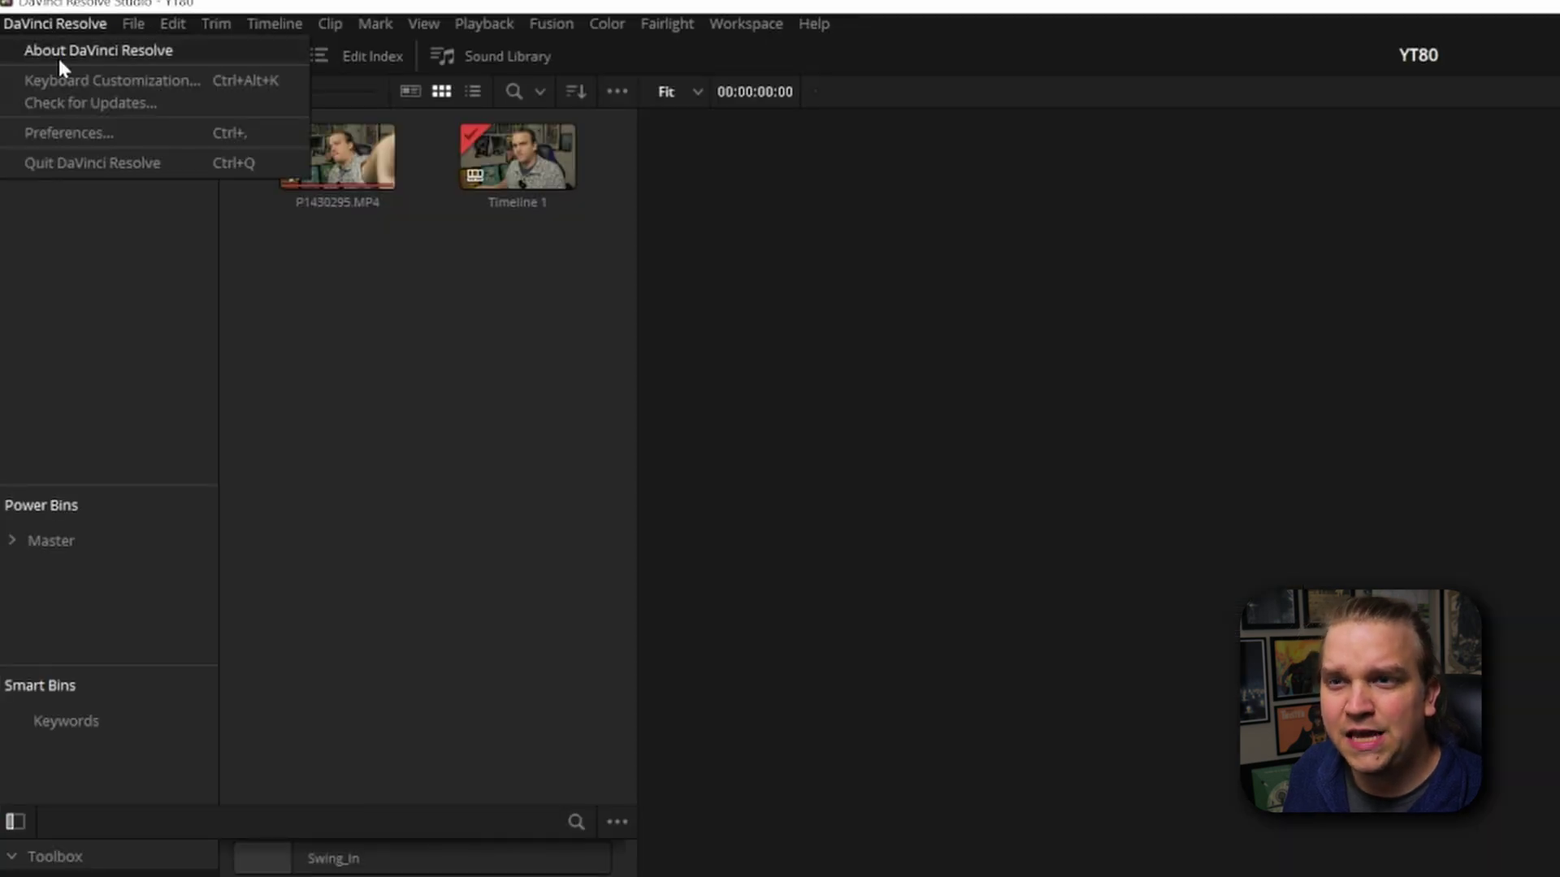
pyautogui.click(57, 80)
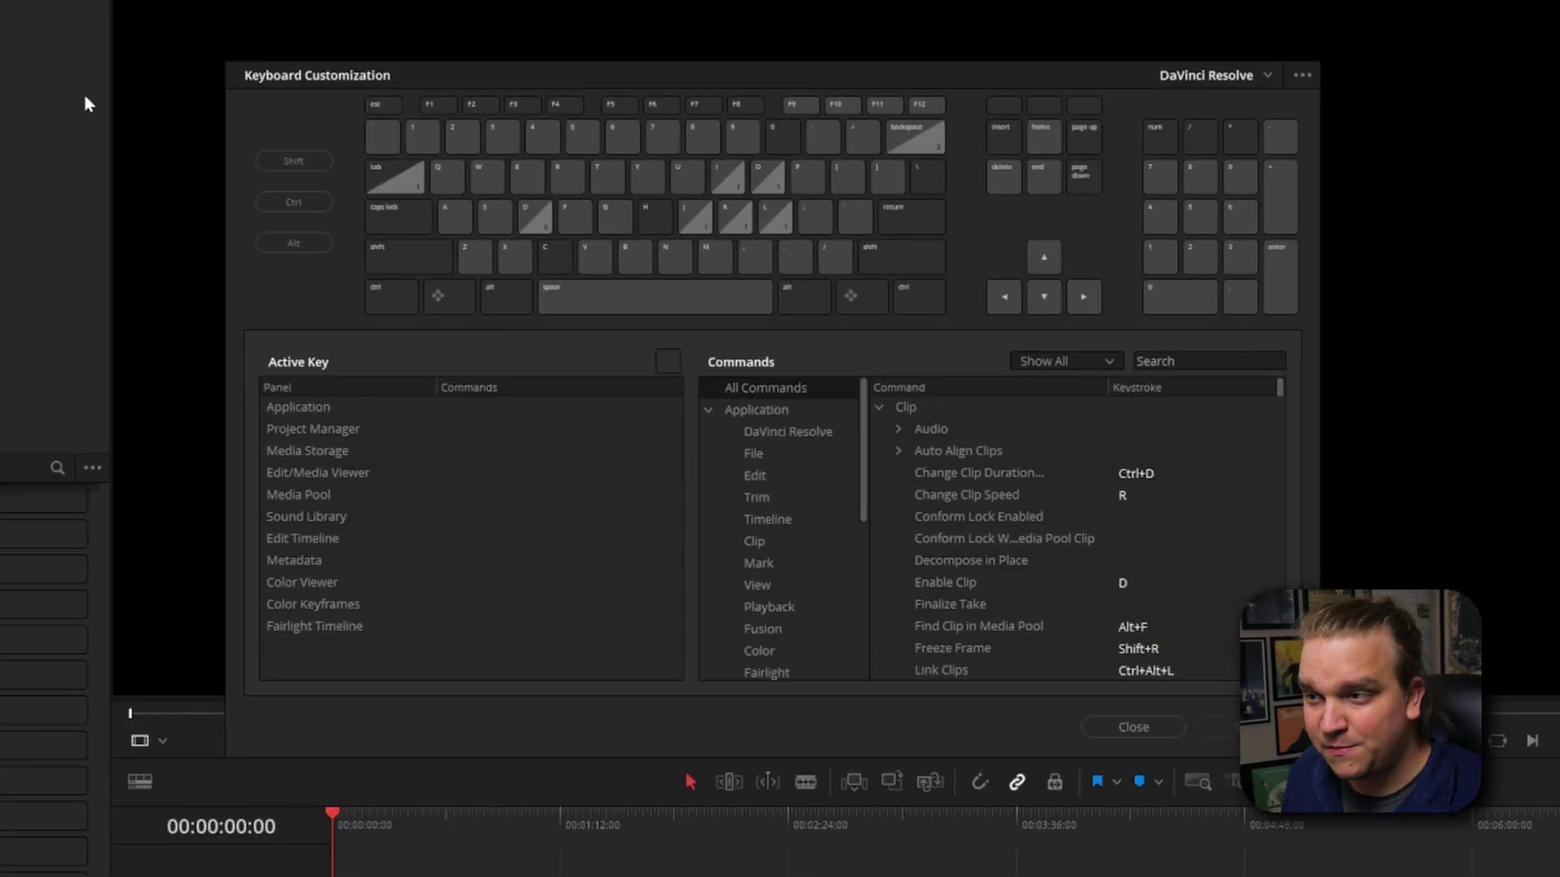
pyautogui.click(539, 218)
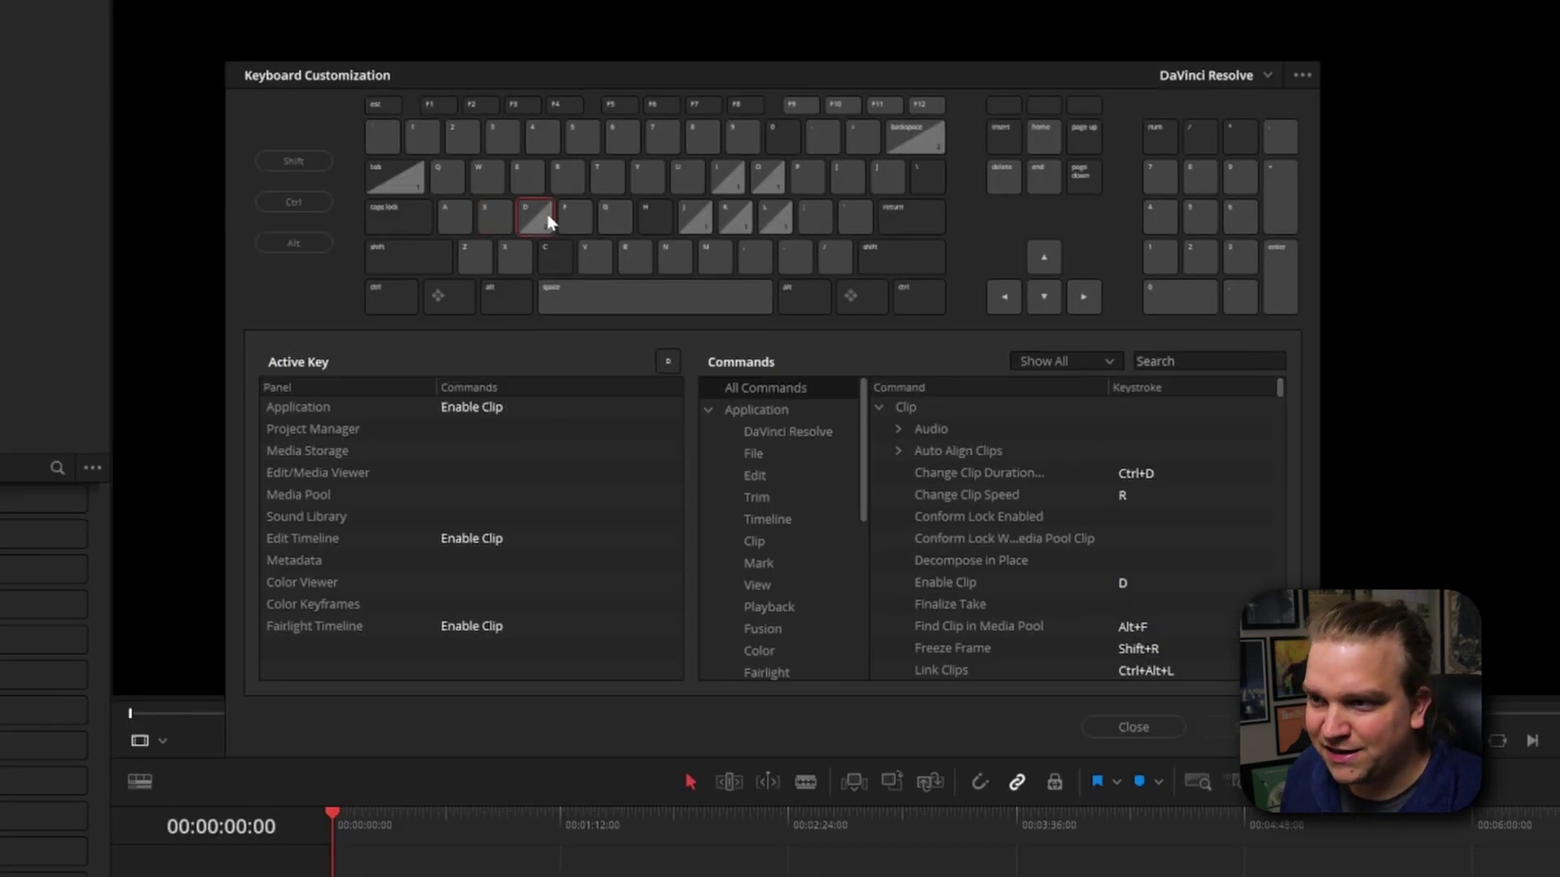
pyautogui.click(589, 205)
pyautogui.click(634, 178)
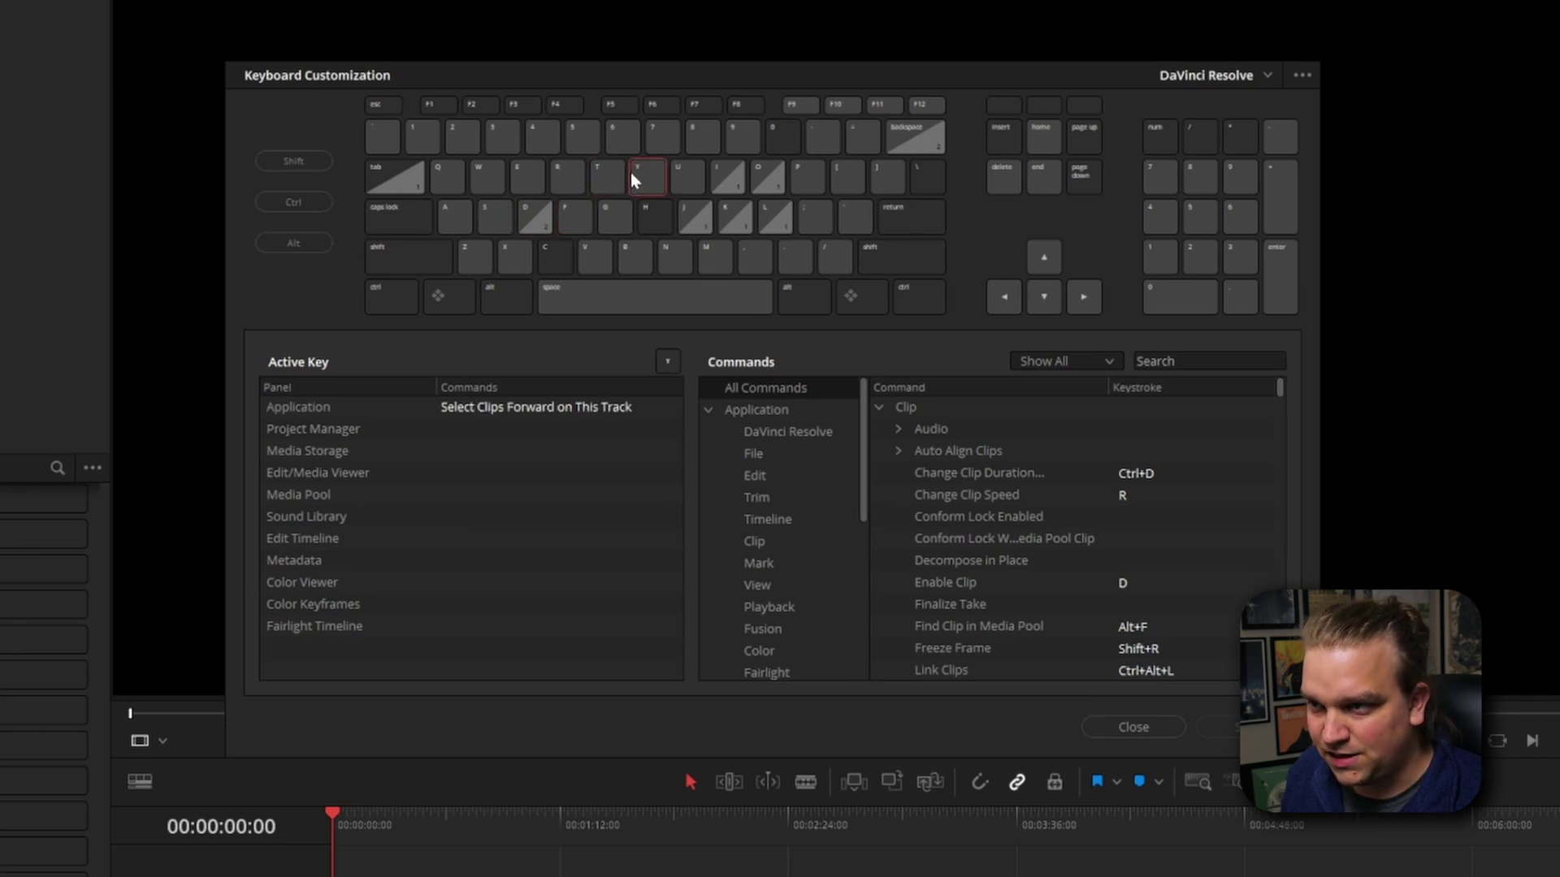
pyautogui.click(681, 176)
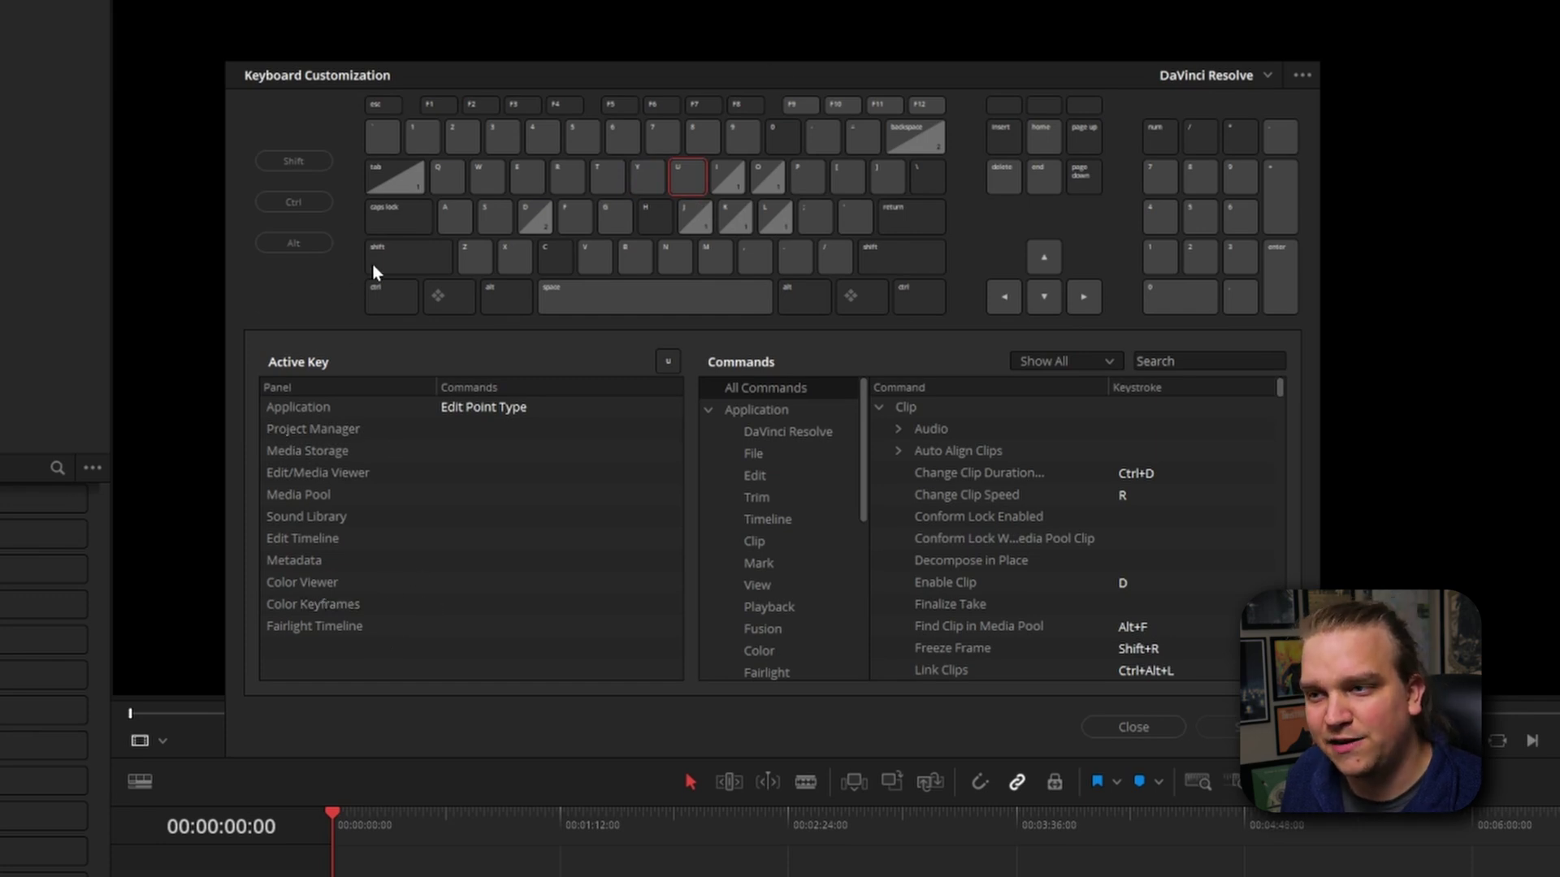
# - Check which shortcuts use the Ctrl and Alt modifiers, then return to plain key assignments
pyautogui.click(392, 297)
pyautogui.click(392, 299)
pyautogui.click(502, 301)
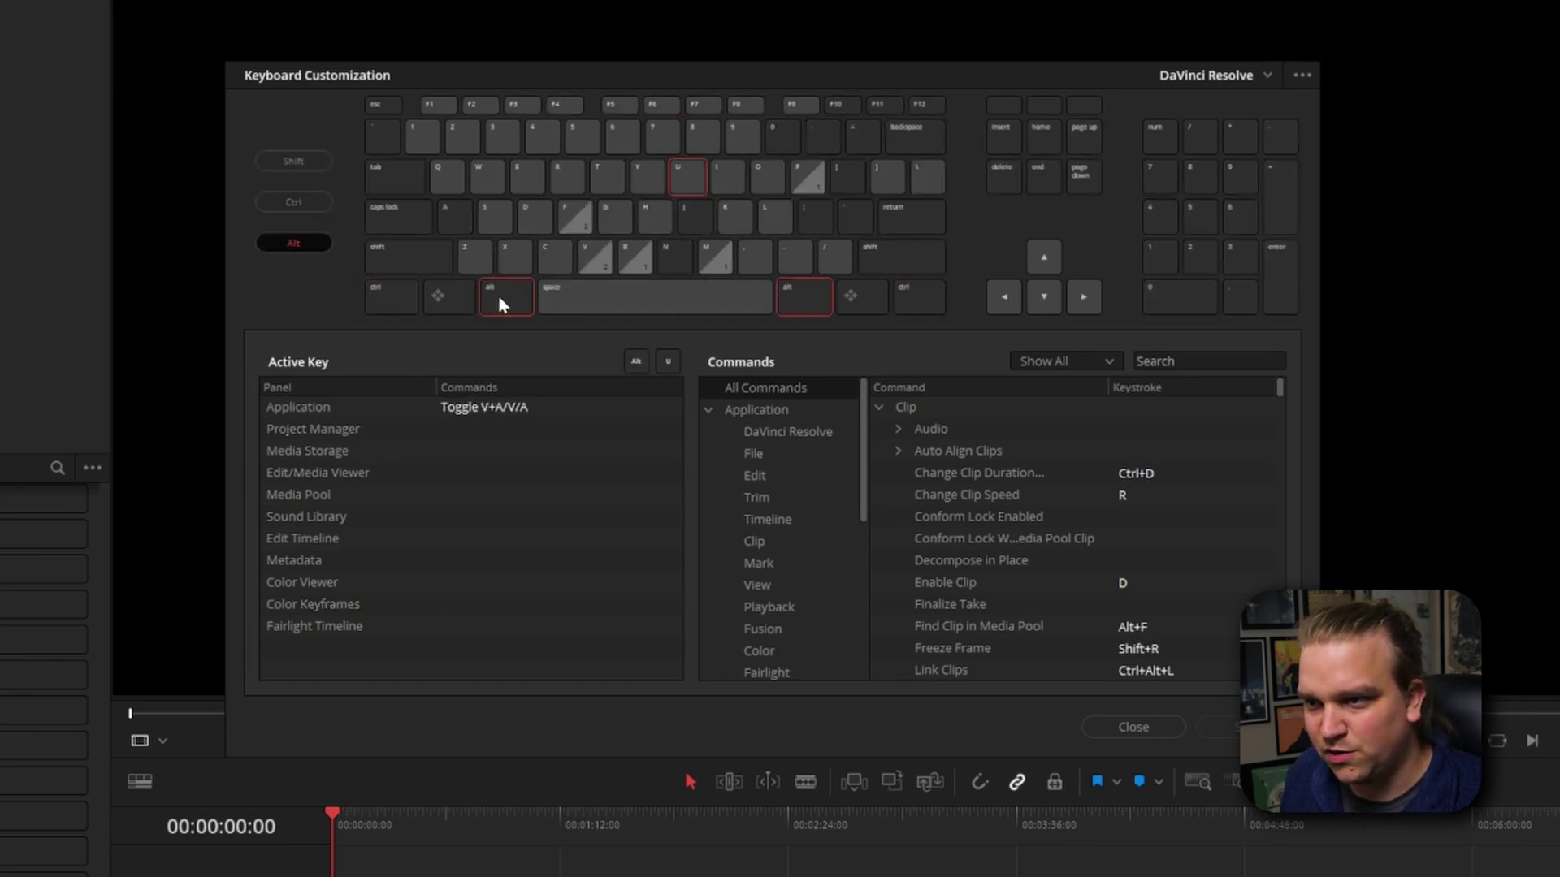
pyautogui.click(500, 300)
pyautogui.scroll(-4, 792, 447)
pyautogui.scroll(4, 799, 487)
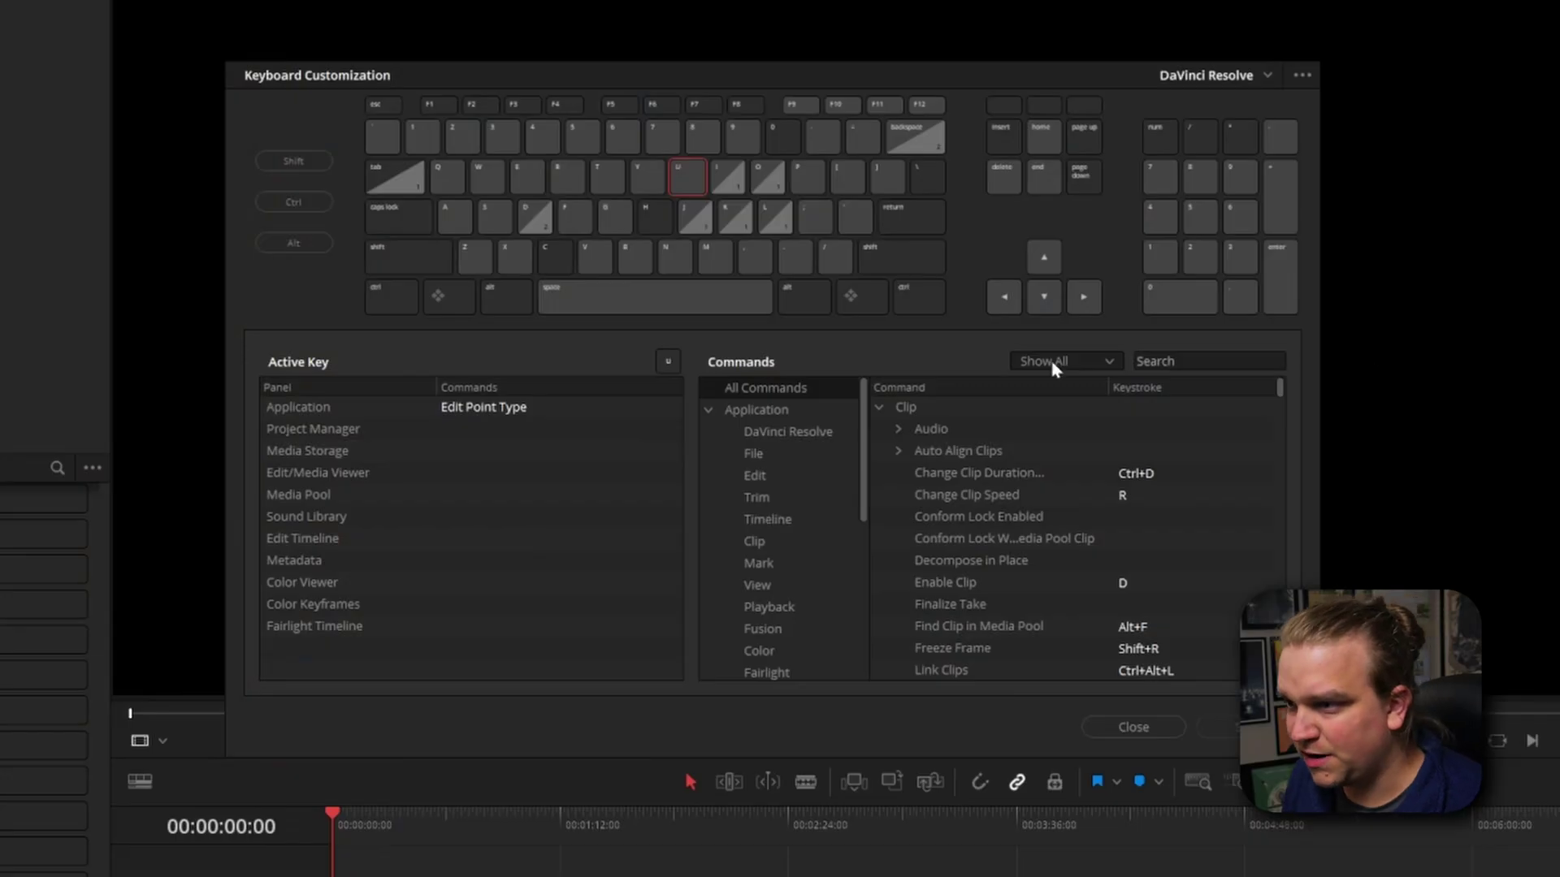
# - Assign the S key to Split Clip, confirming the reassignment
pyautogui.write('split')
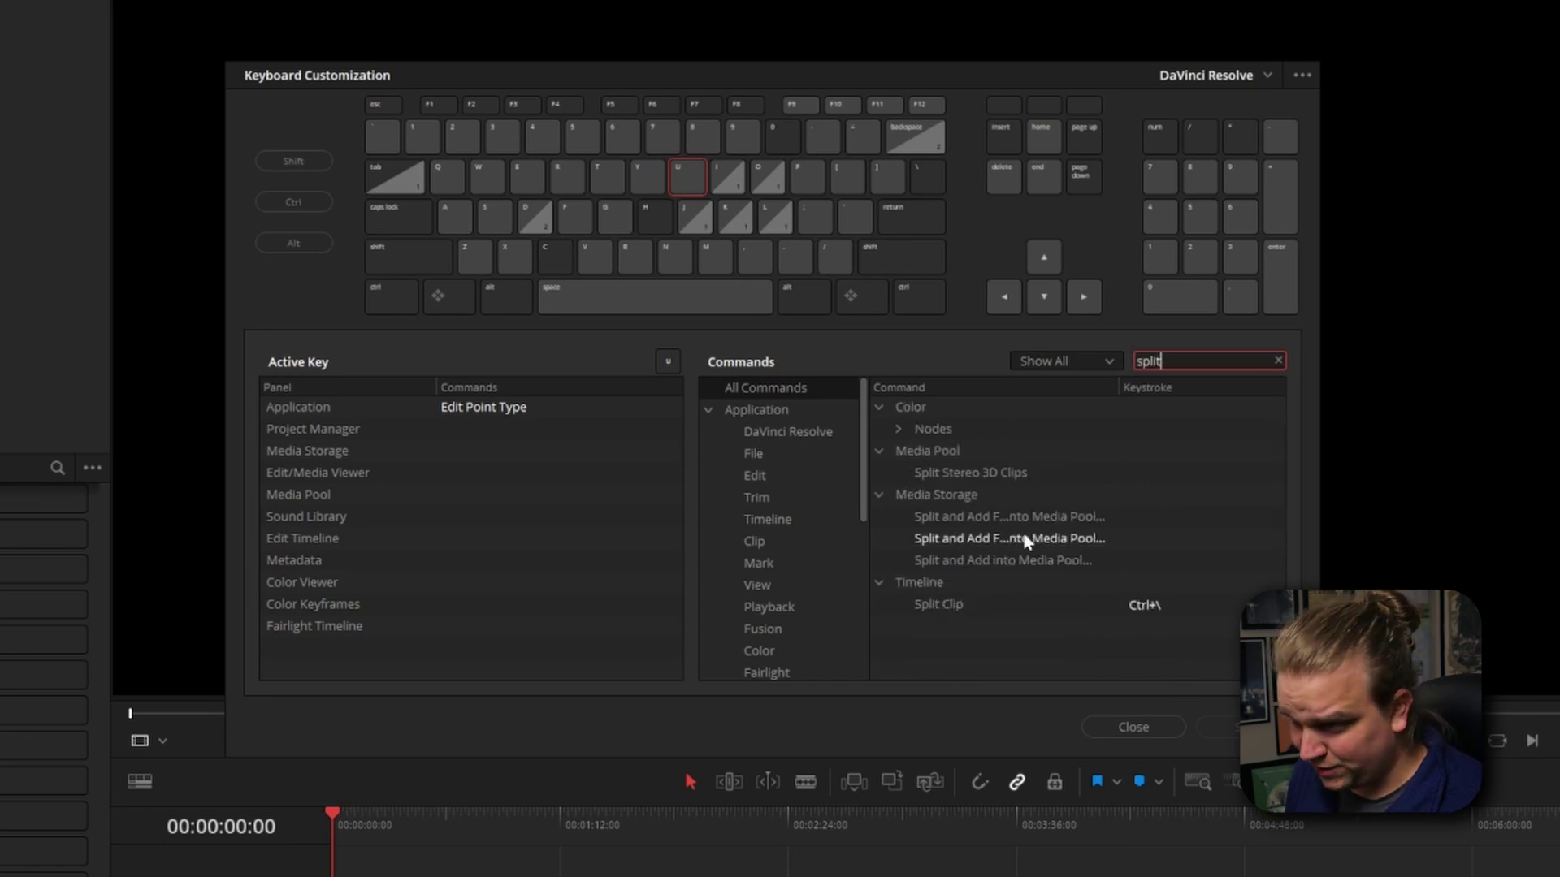
pyautogui.moveTo(1146, 614)
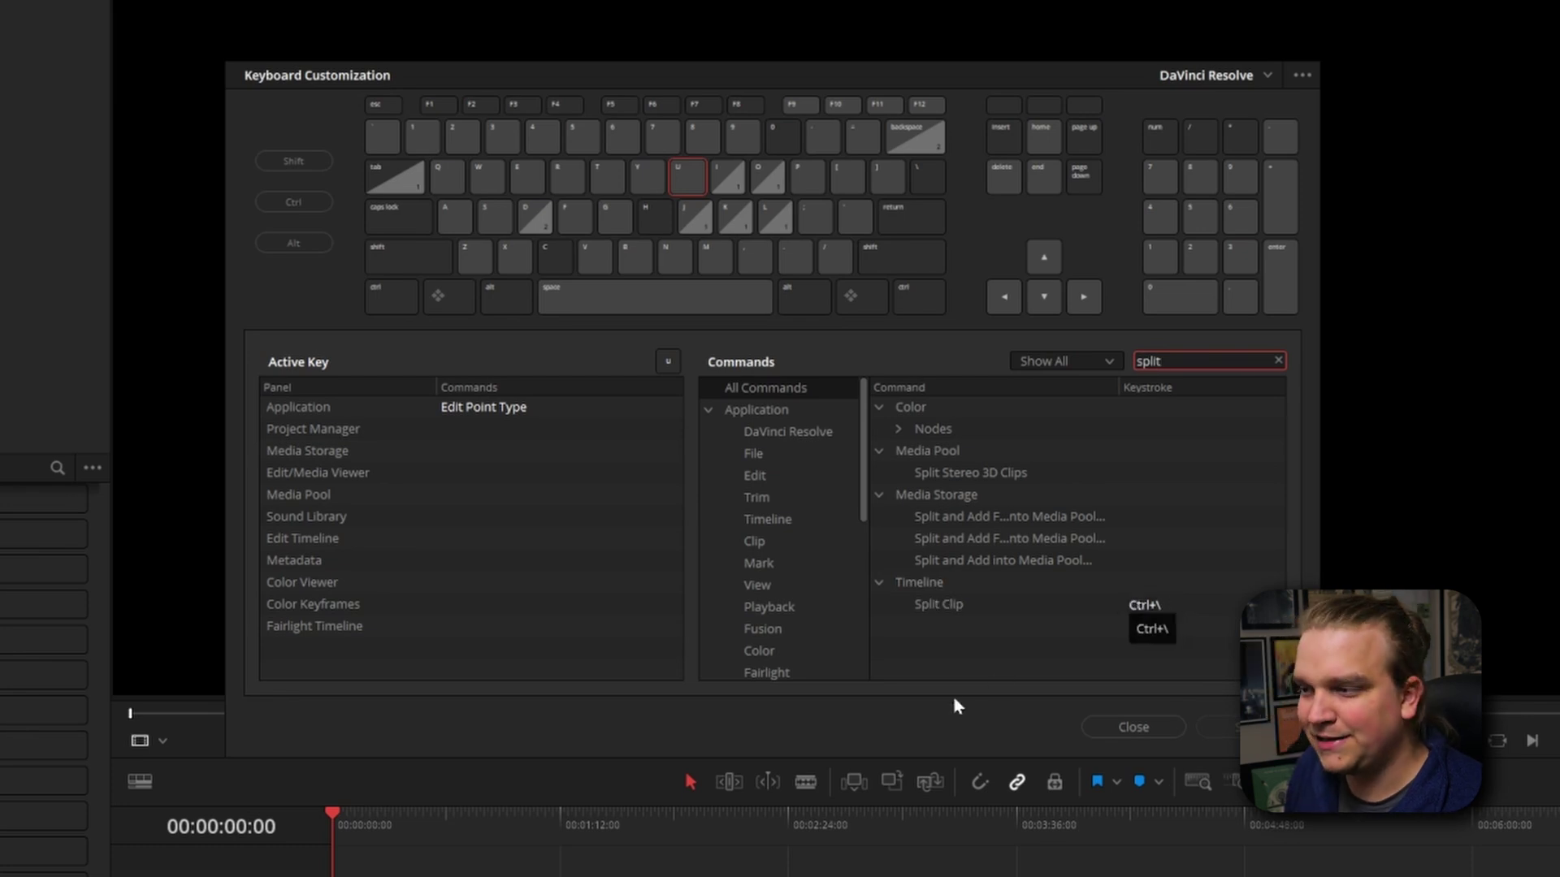
pyautogui.click(1171, 609)
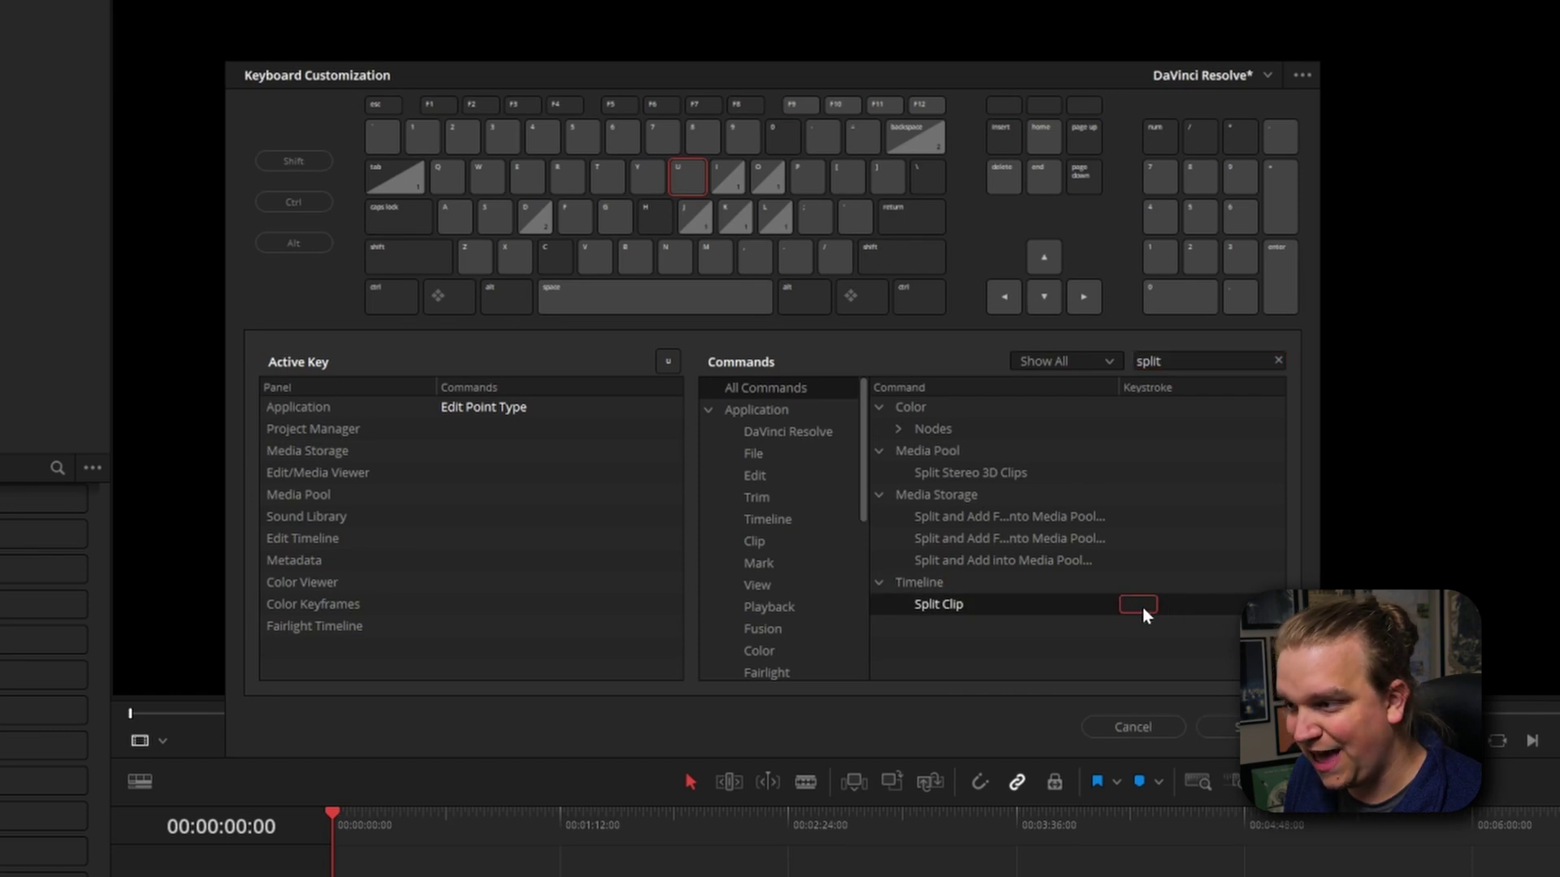
pyautogui.press('s')
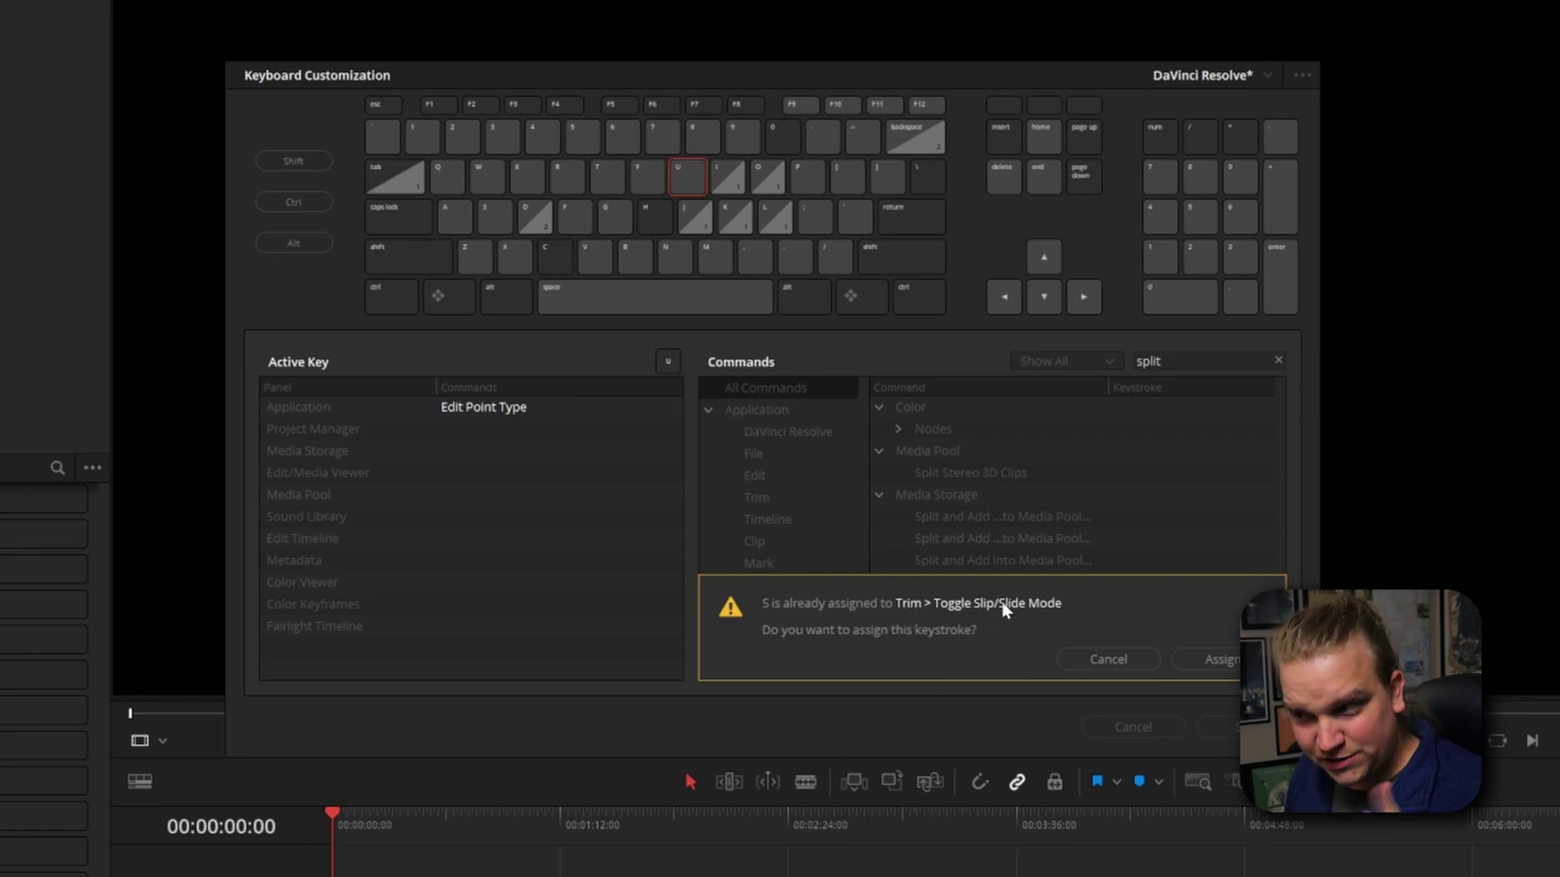
pyautogui.click(1213, 658)
# - Remove the S shortcut from Toggle Slip/Slide Mode and clear the command search
pyautogui.click(1160, 361)
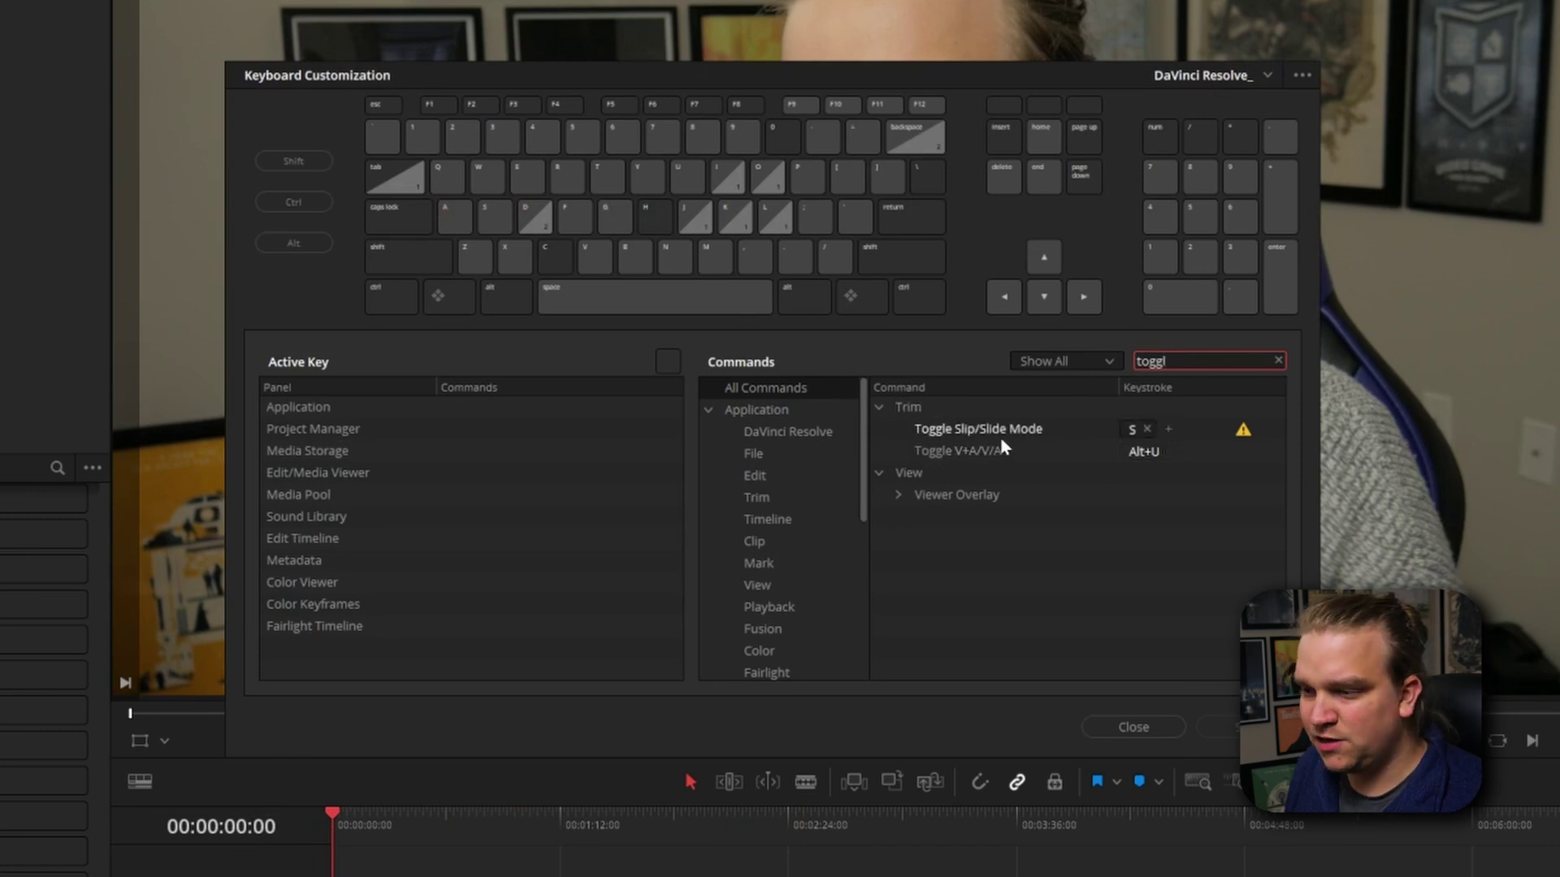
pyautogui.click(1147, 430)
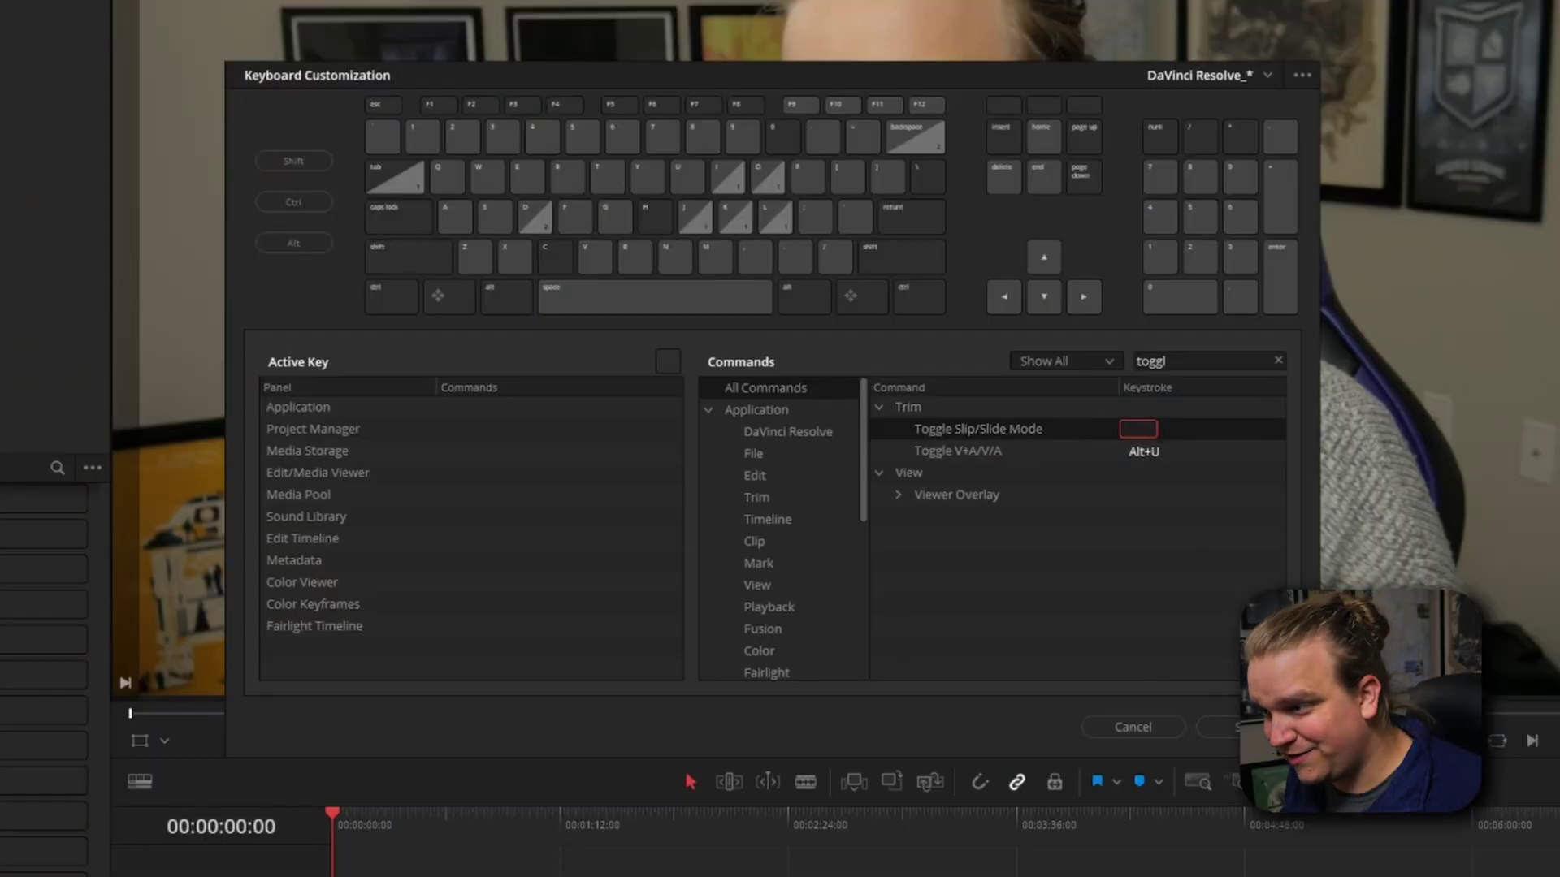
pyautogui.click(1200, 361)
pyautogui.press('BackSpace')
pyautogui.press('BackSpace')
pyautogui.press('BackSpace')
pyautogui.press('BackSpace')
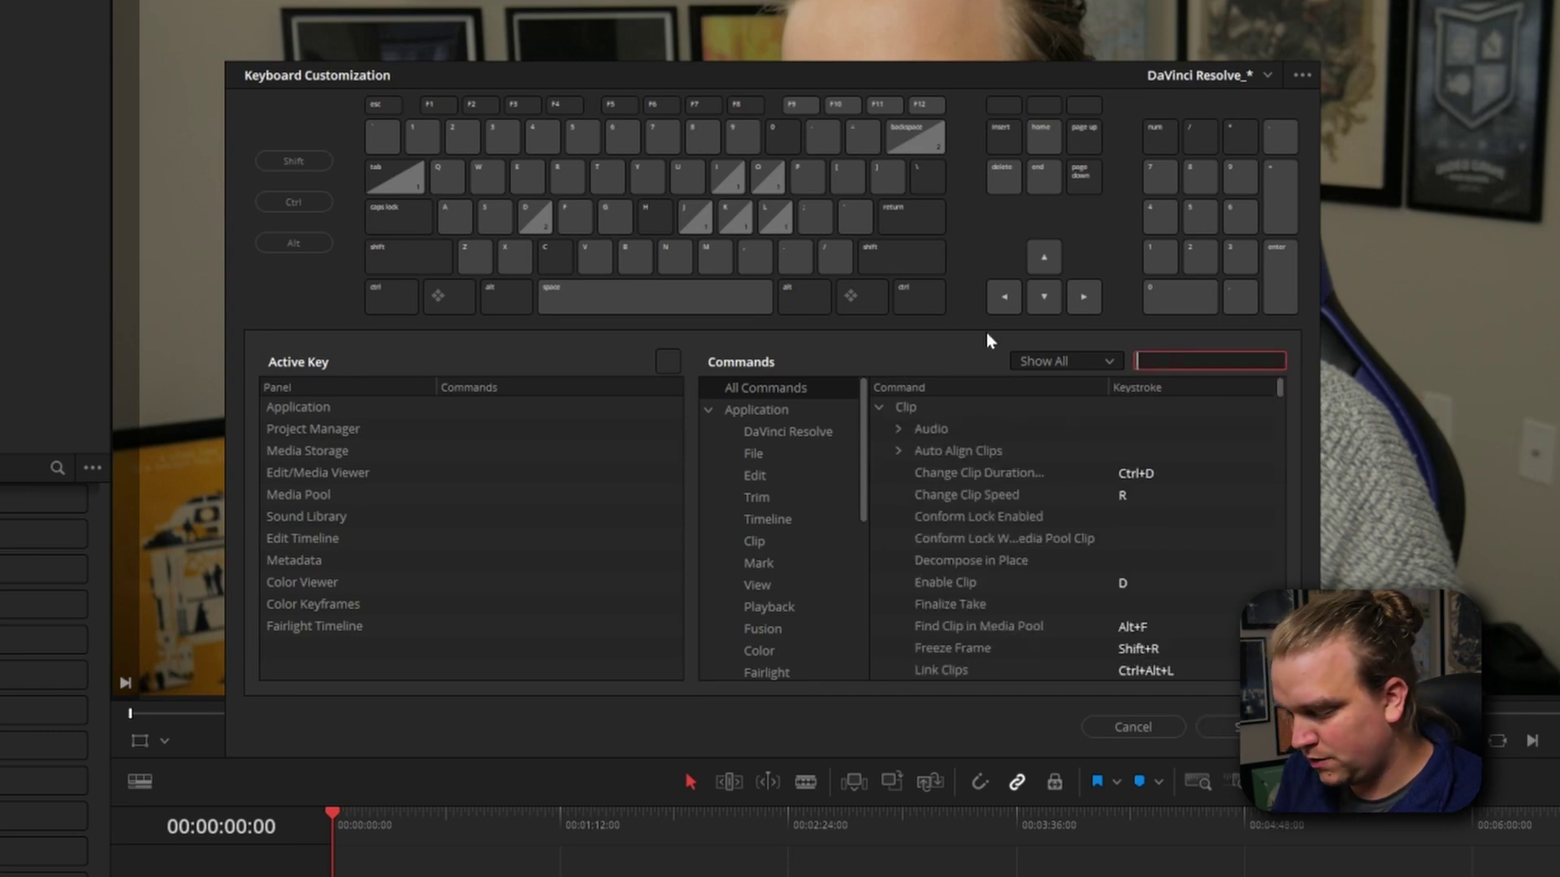
# - Assign Q to Trim Start, confirming despite the existing conflict
pyautogui.write('rim')
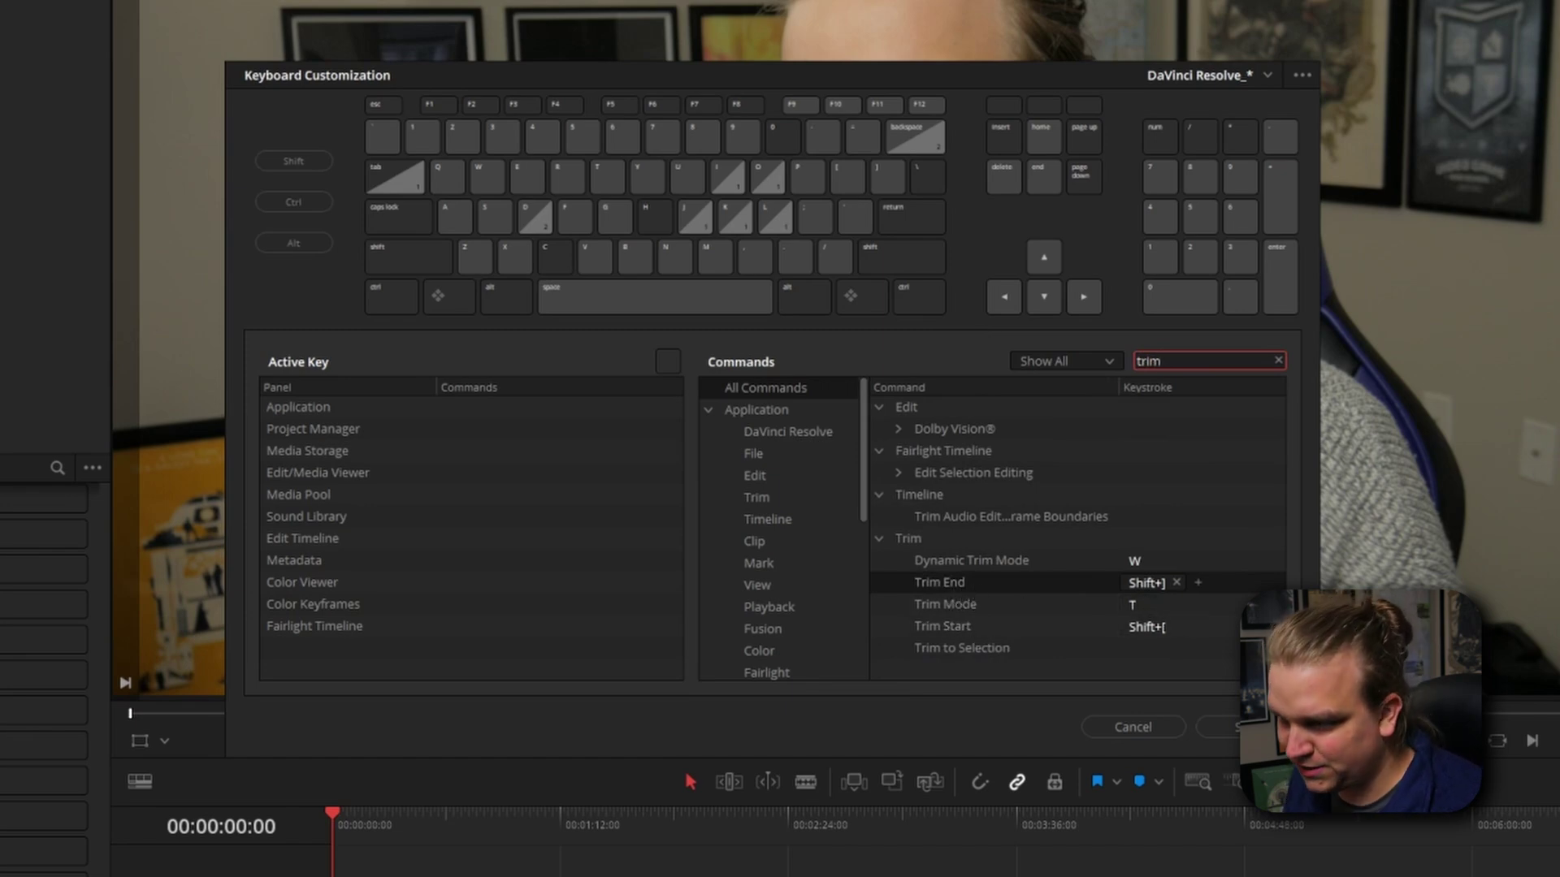
pyautogui.click(1142, 627)
pyautogui.press('q')
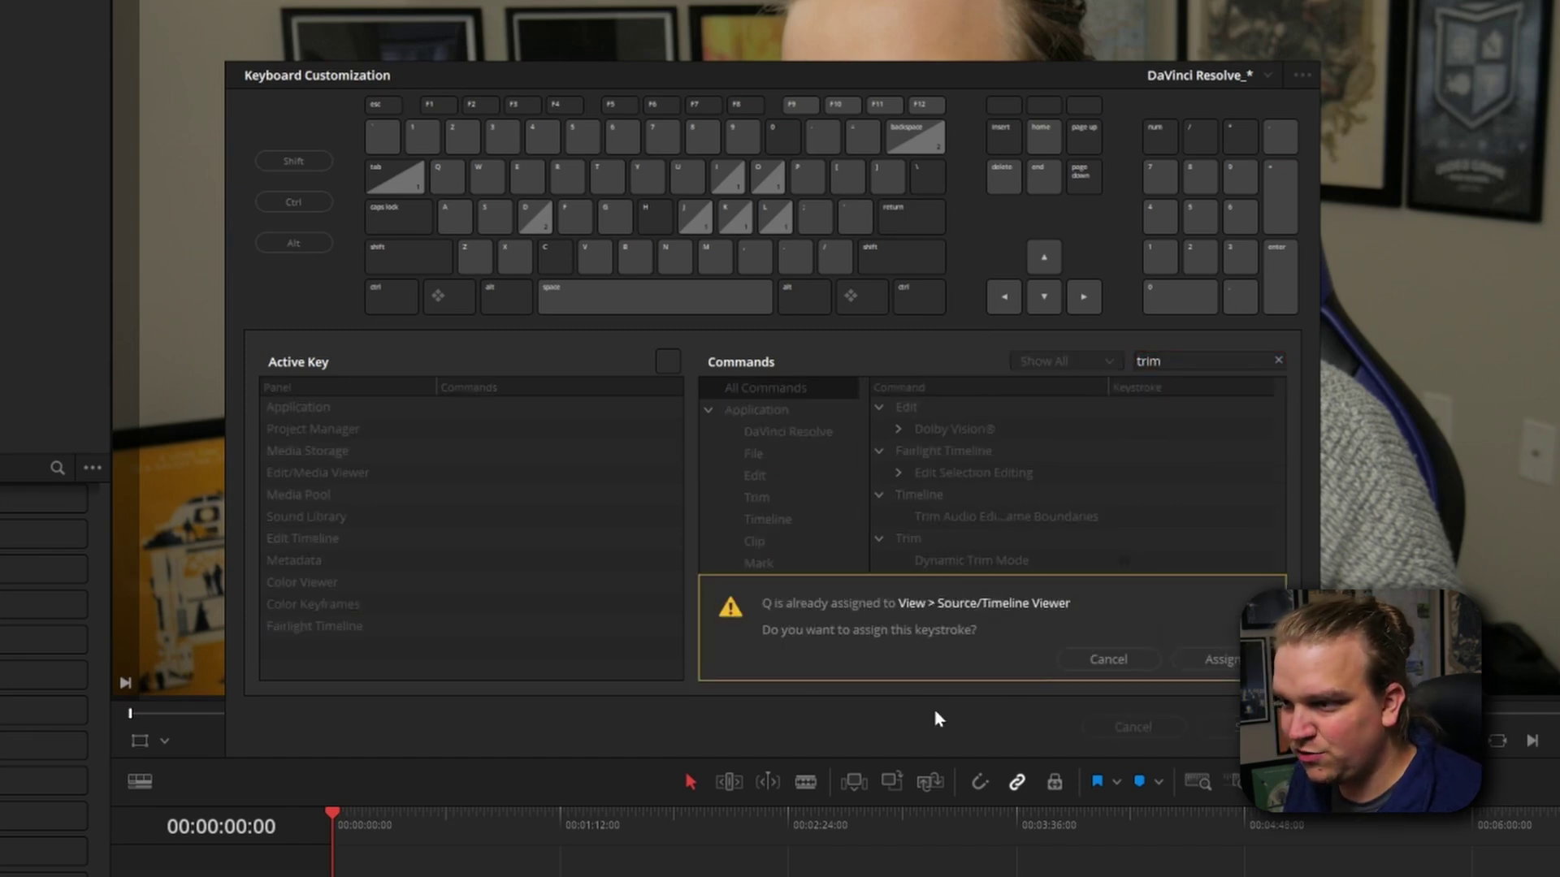
pyautogui.click(1219, 659)
# - Assign E to Trim End, confirming despite the existing conflict
pyautogui.click(1146, 586)
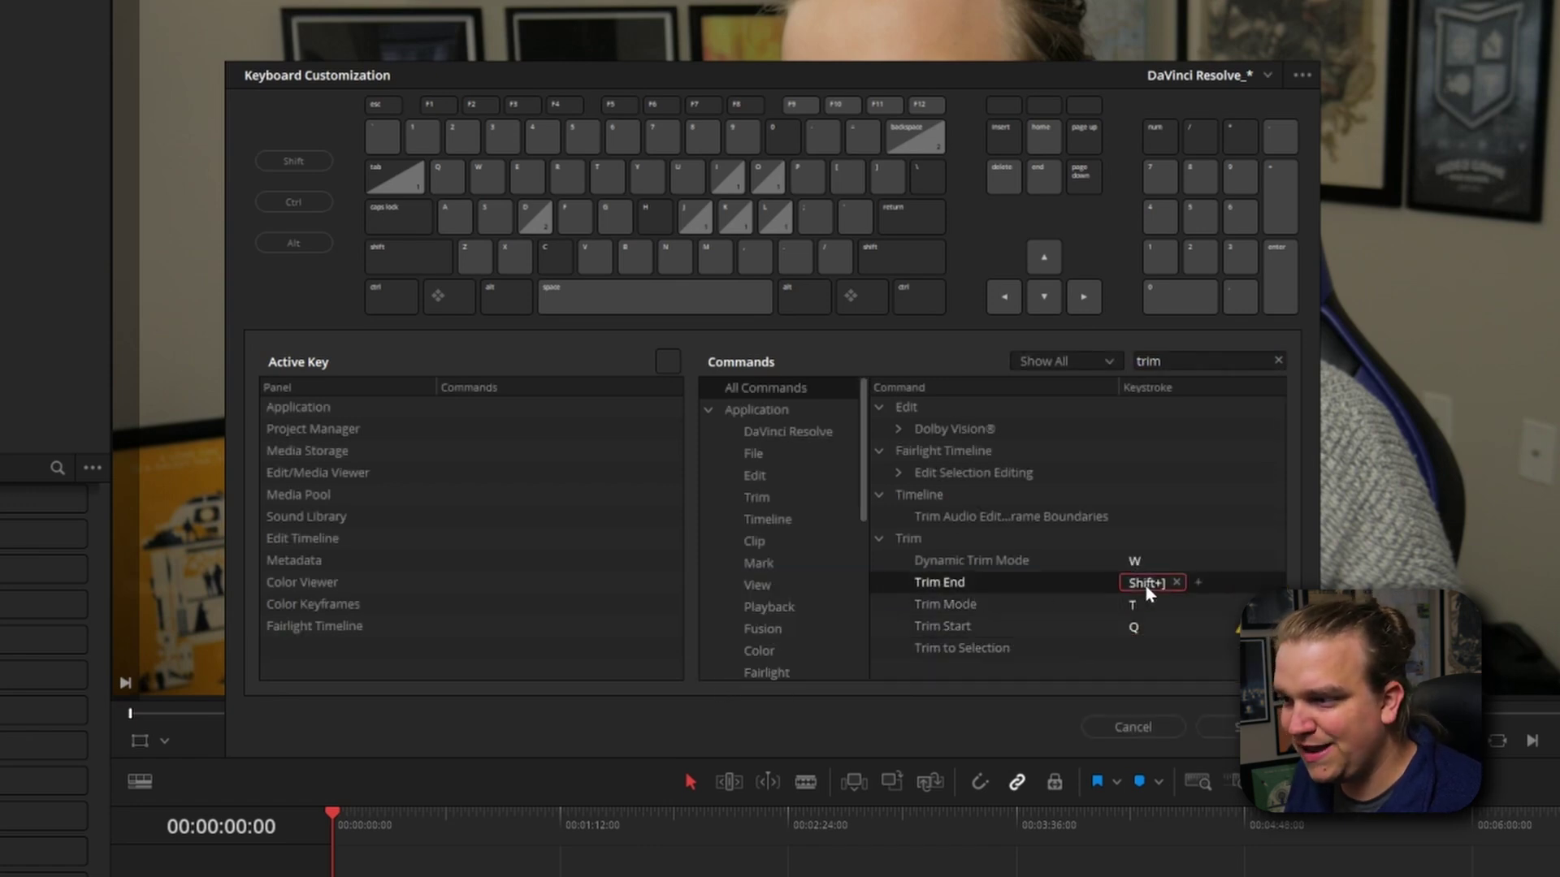
pyautogui.press('e')
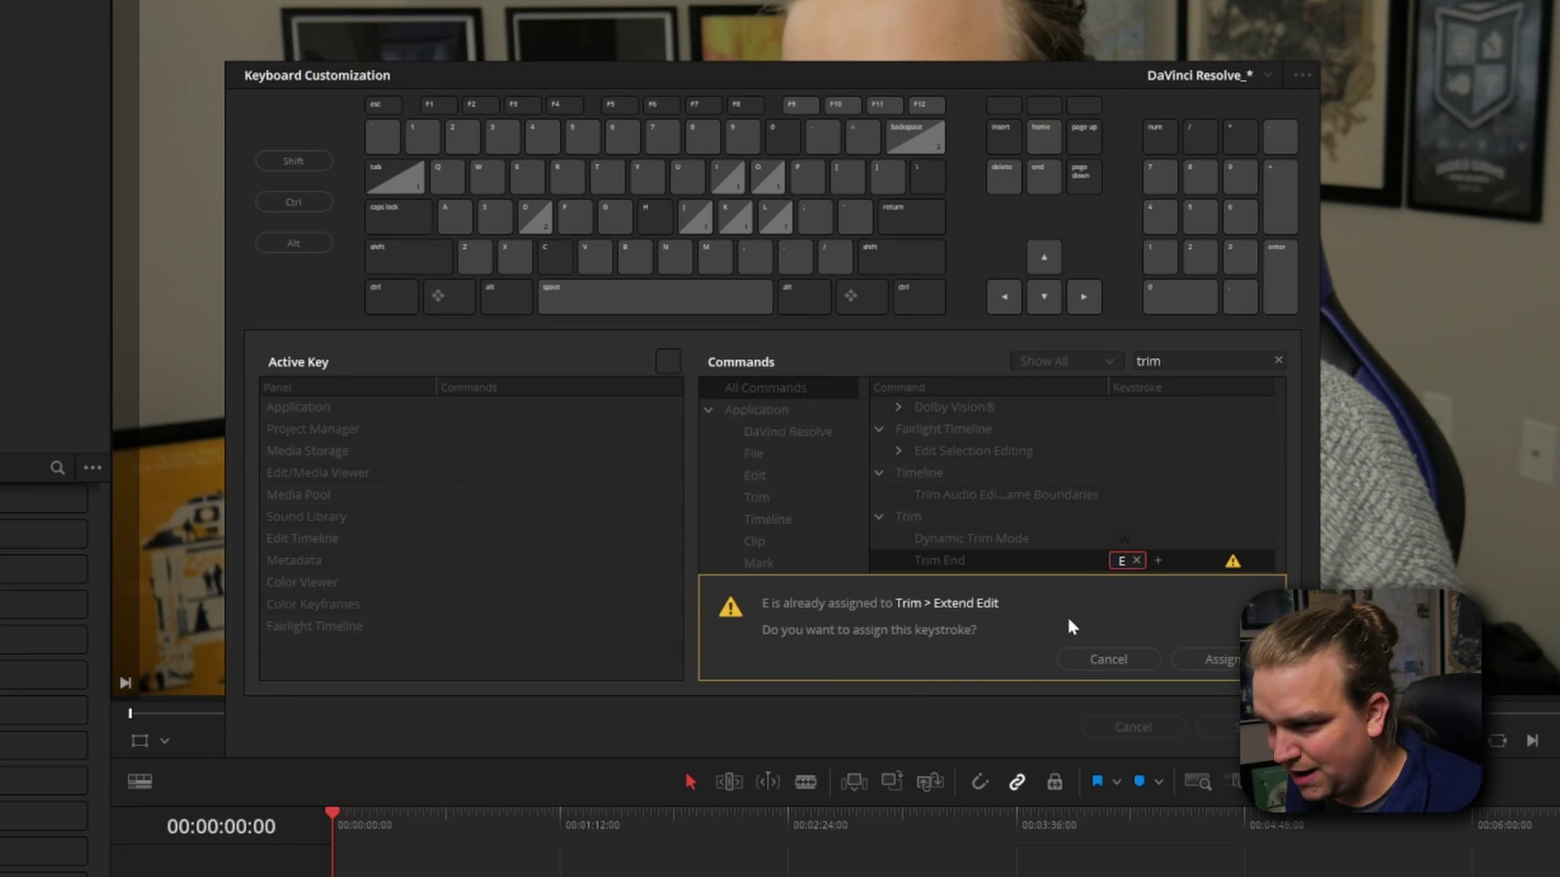
pyautogui.click(1218, 658)
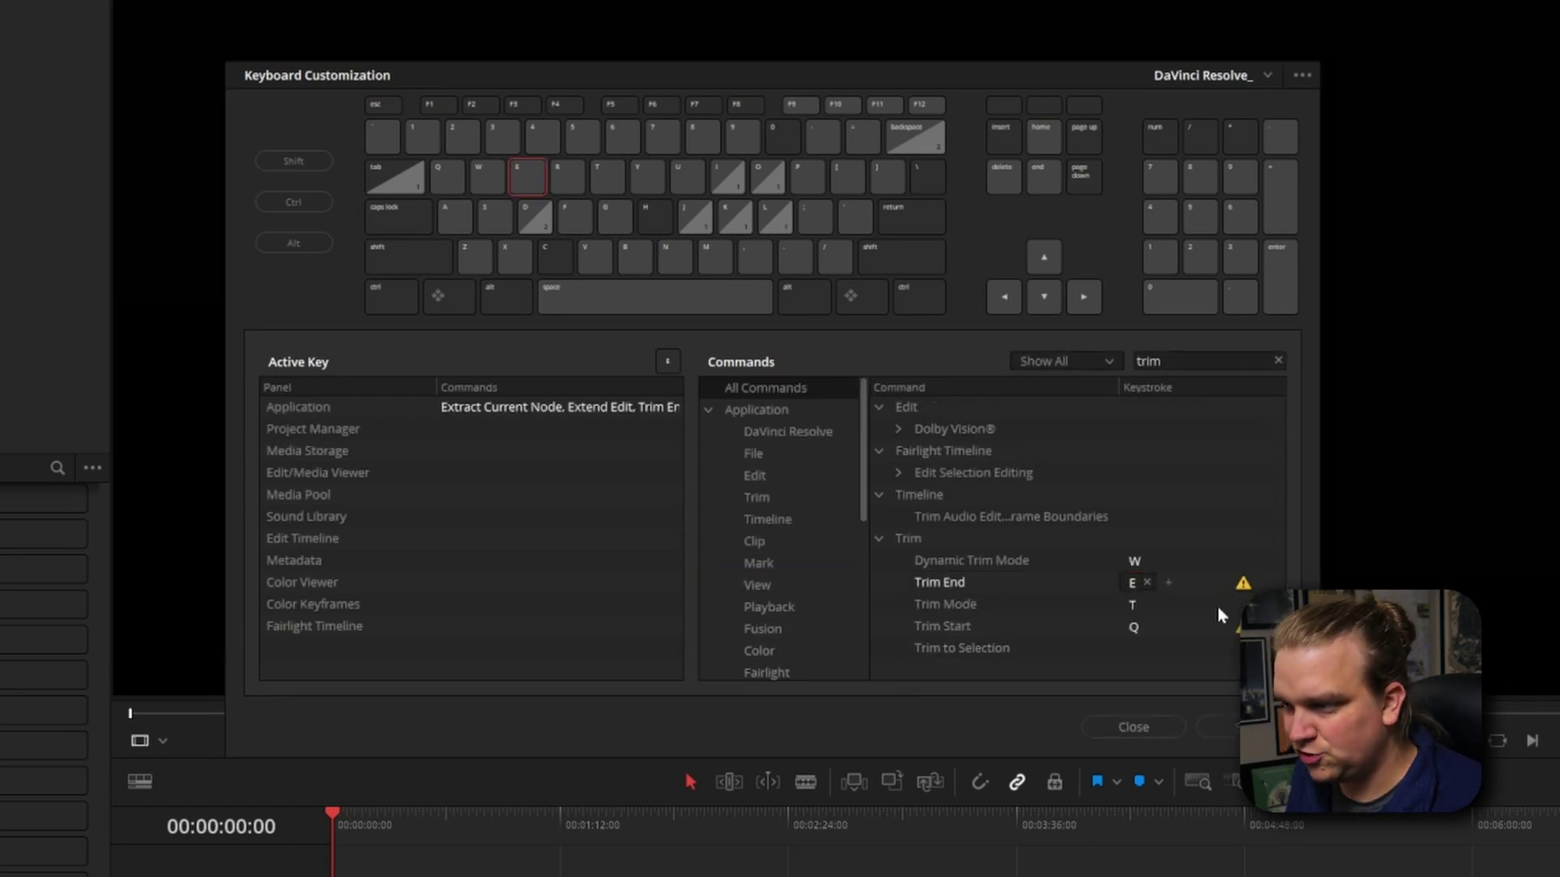
pyautogui.click(1169, 360)
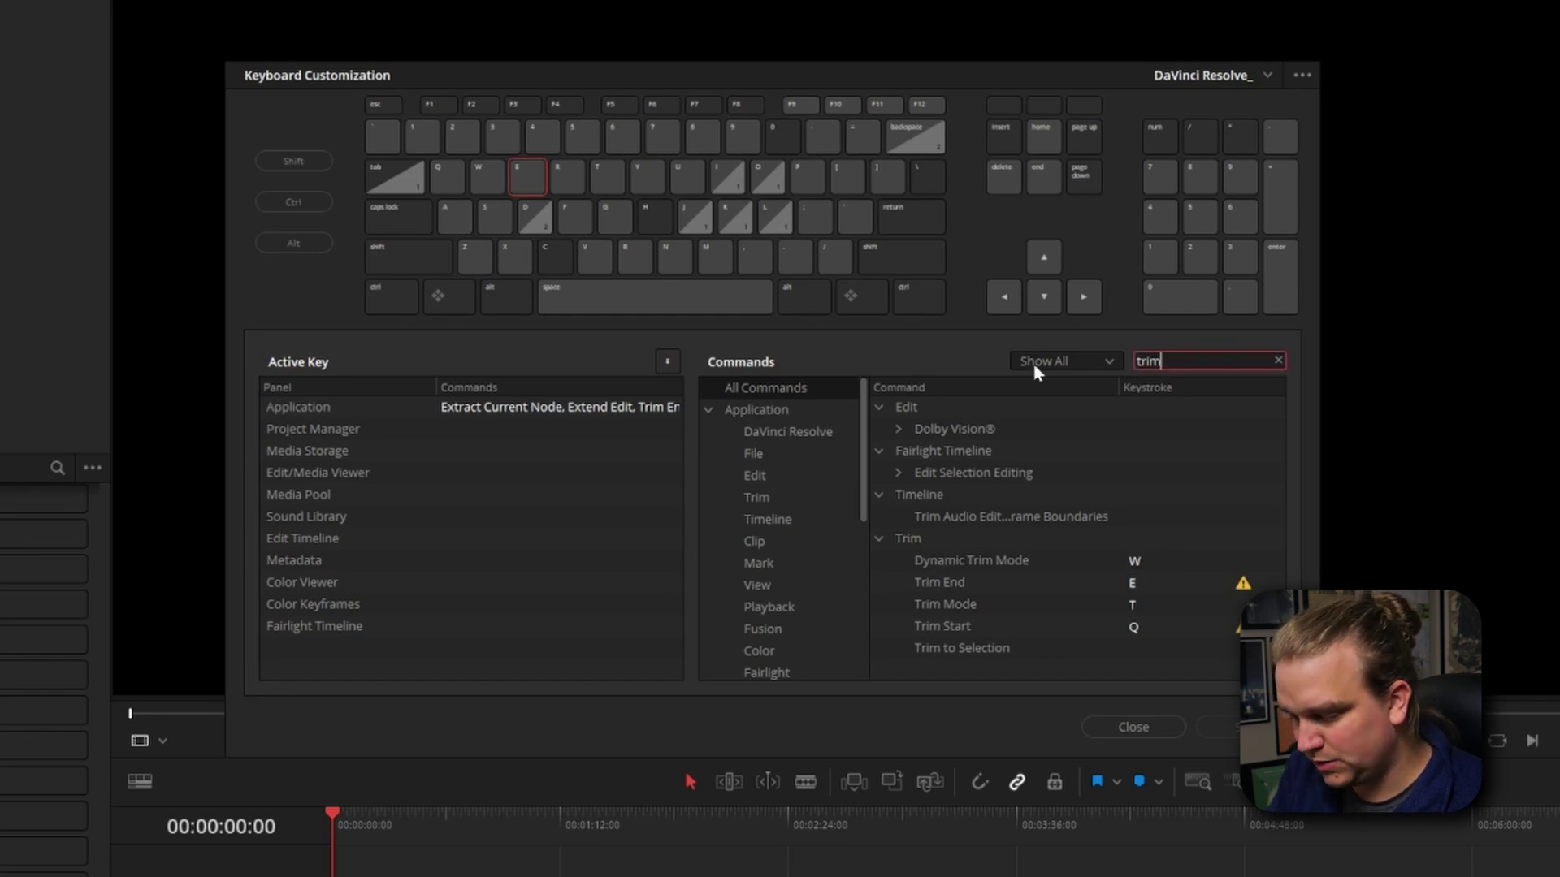
# - Remove the E shortcut from Extend Edit
pyautogui.press('BackSpace')
pyautogui.press('BackSpace')
pyautogui.press('BackSpace')
pyautogui.press('BackSpace')
pyautogui.write('exte')
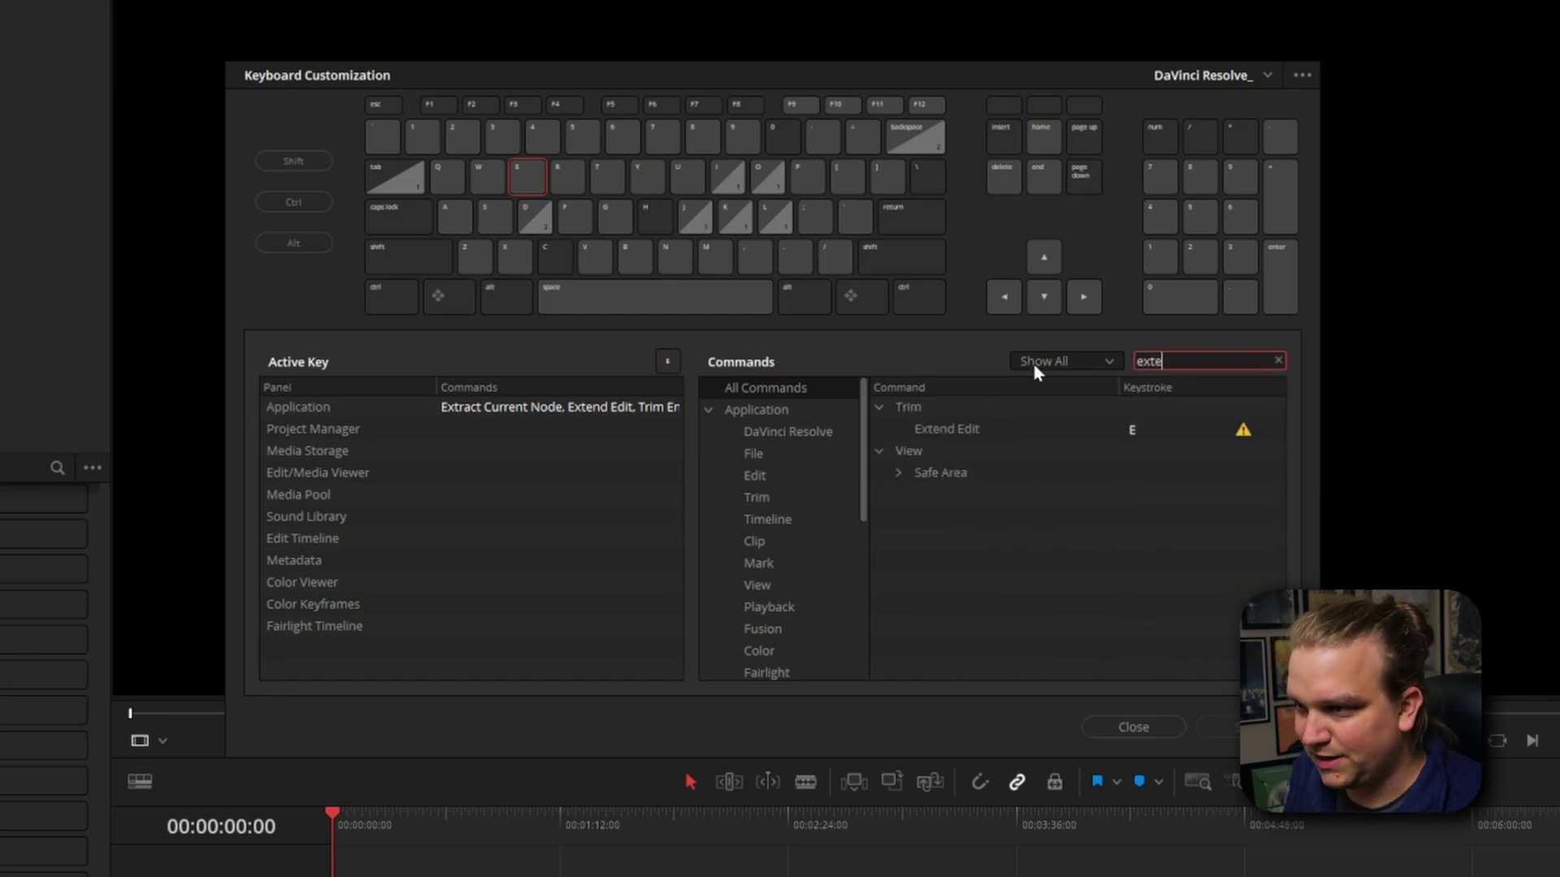
pyautogui.click(1133, 429)
pyautogui.click(1150, 429)
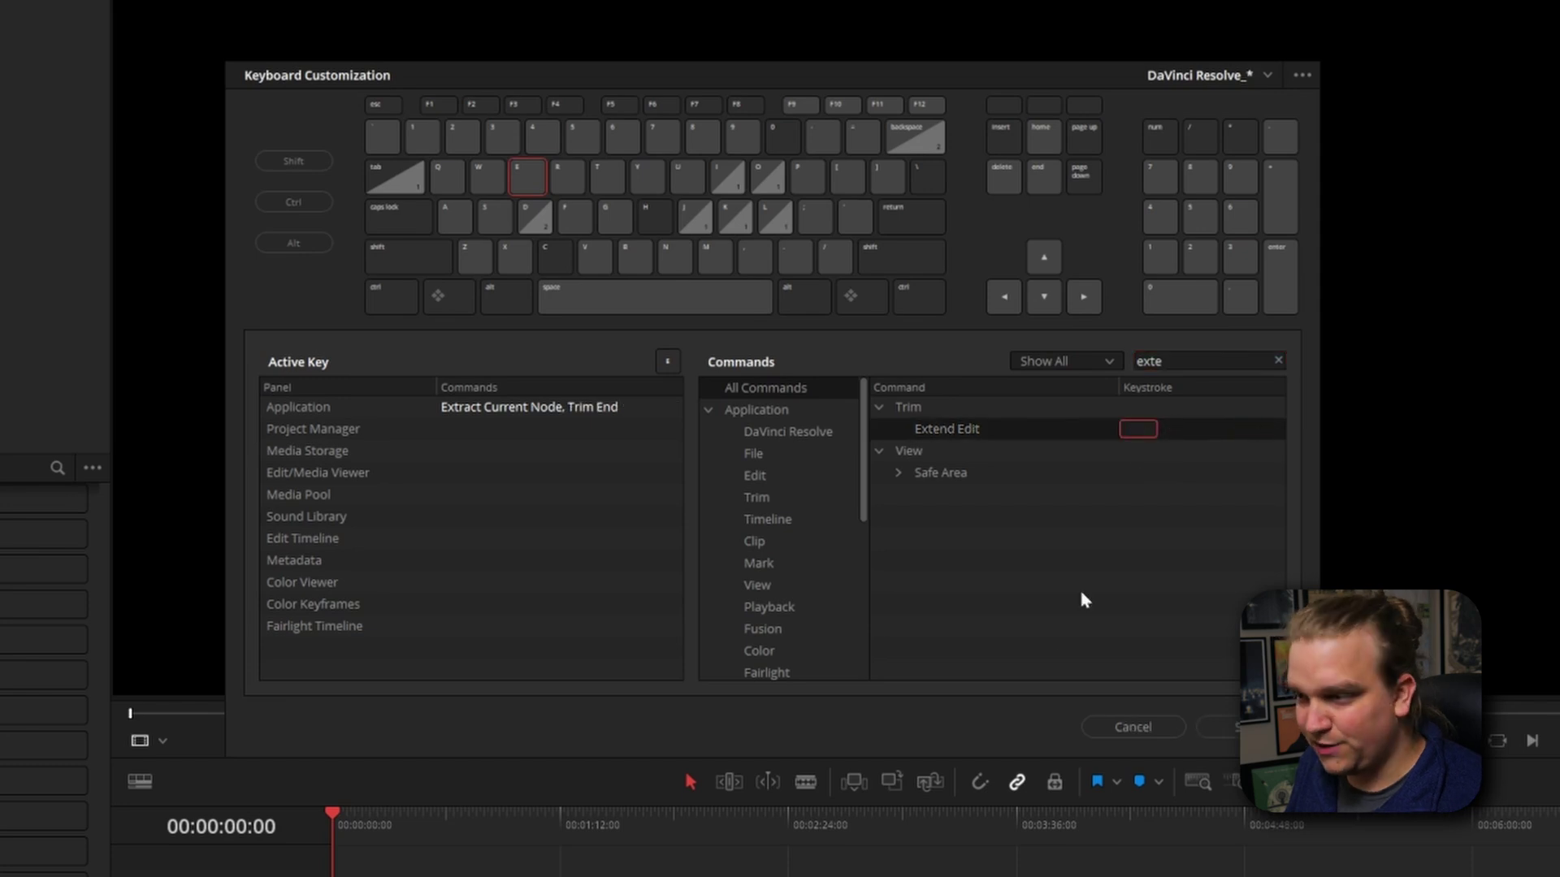
# - Clear the Source/Timeline Viewer shortcut and check the Trim End key's mapping
pyautogui.doubleClick(1149, 361)
pyautogui.write('sourc')
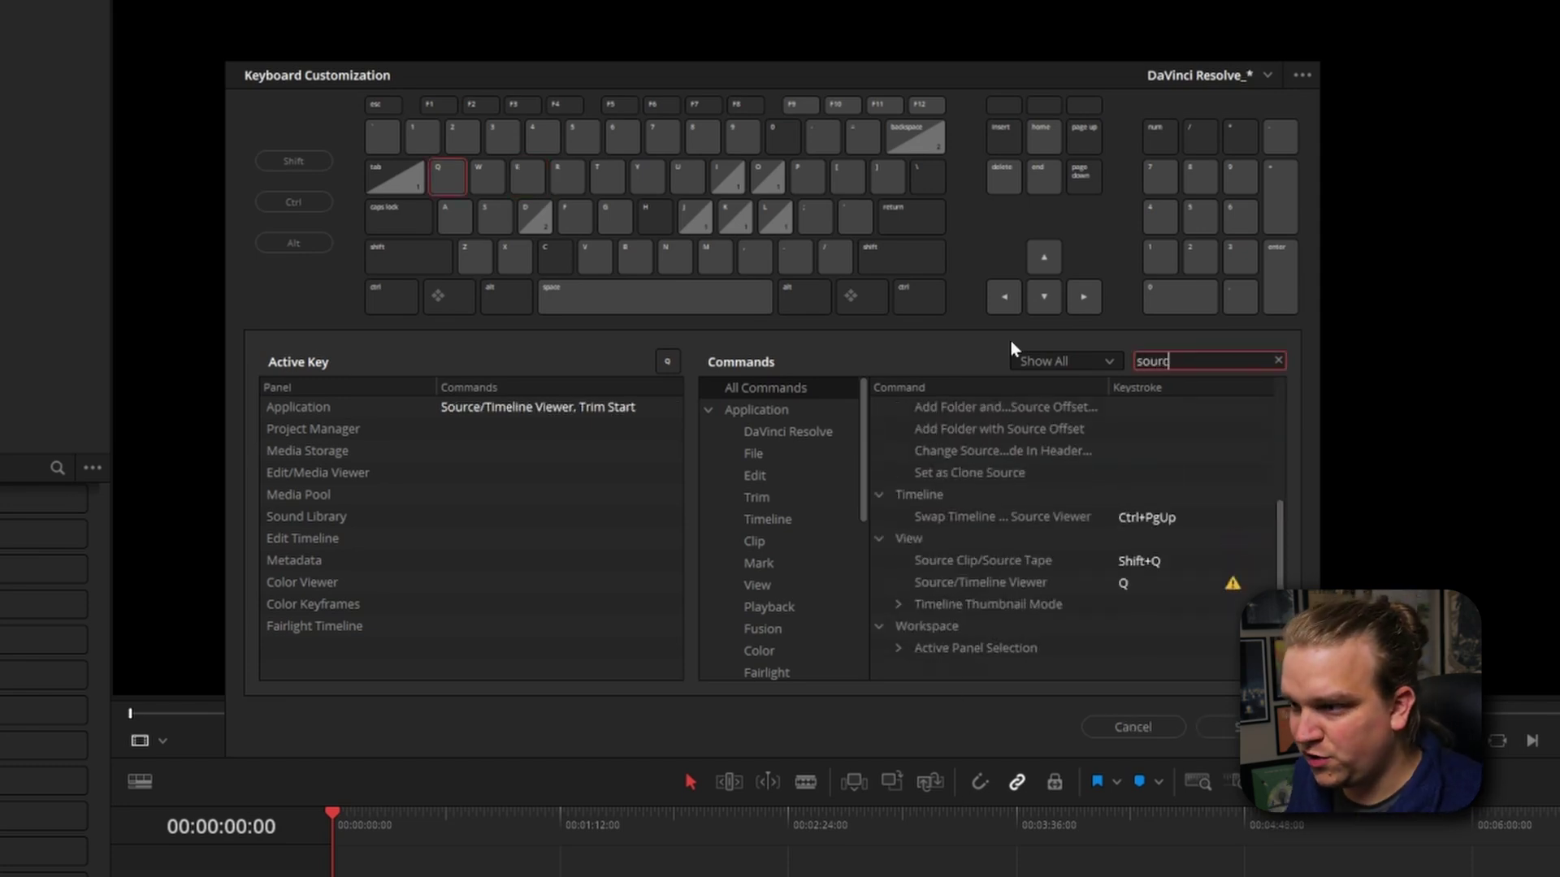
pyautogui.click(1130, 584)
pyautogui.click(1140, 583)
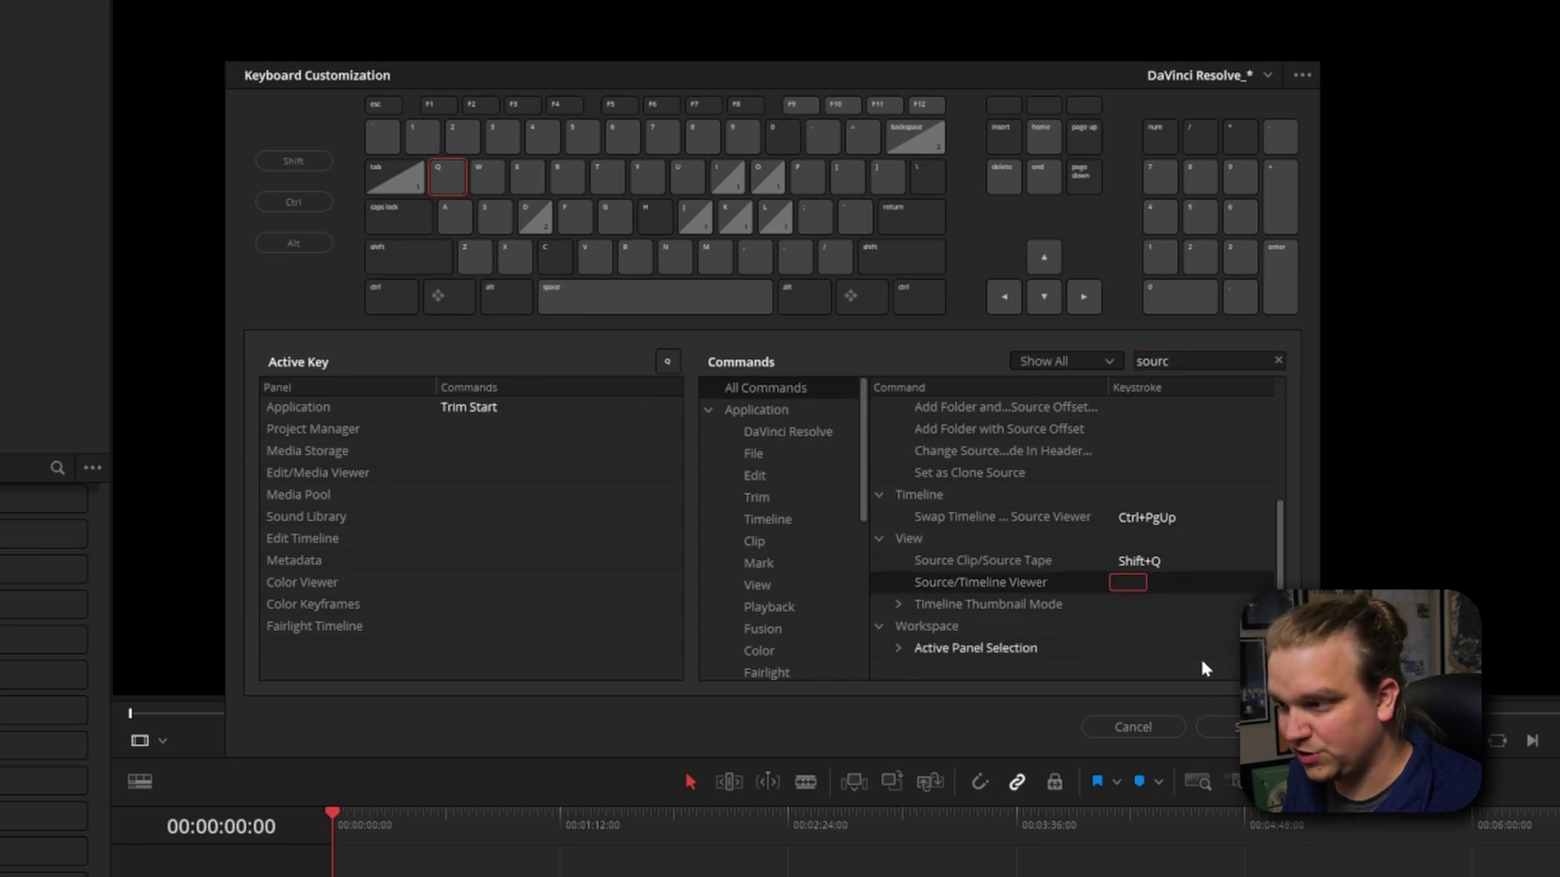
pyautogui.press('BackSpace')
pyautogui.click(528, 176)
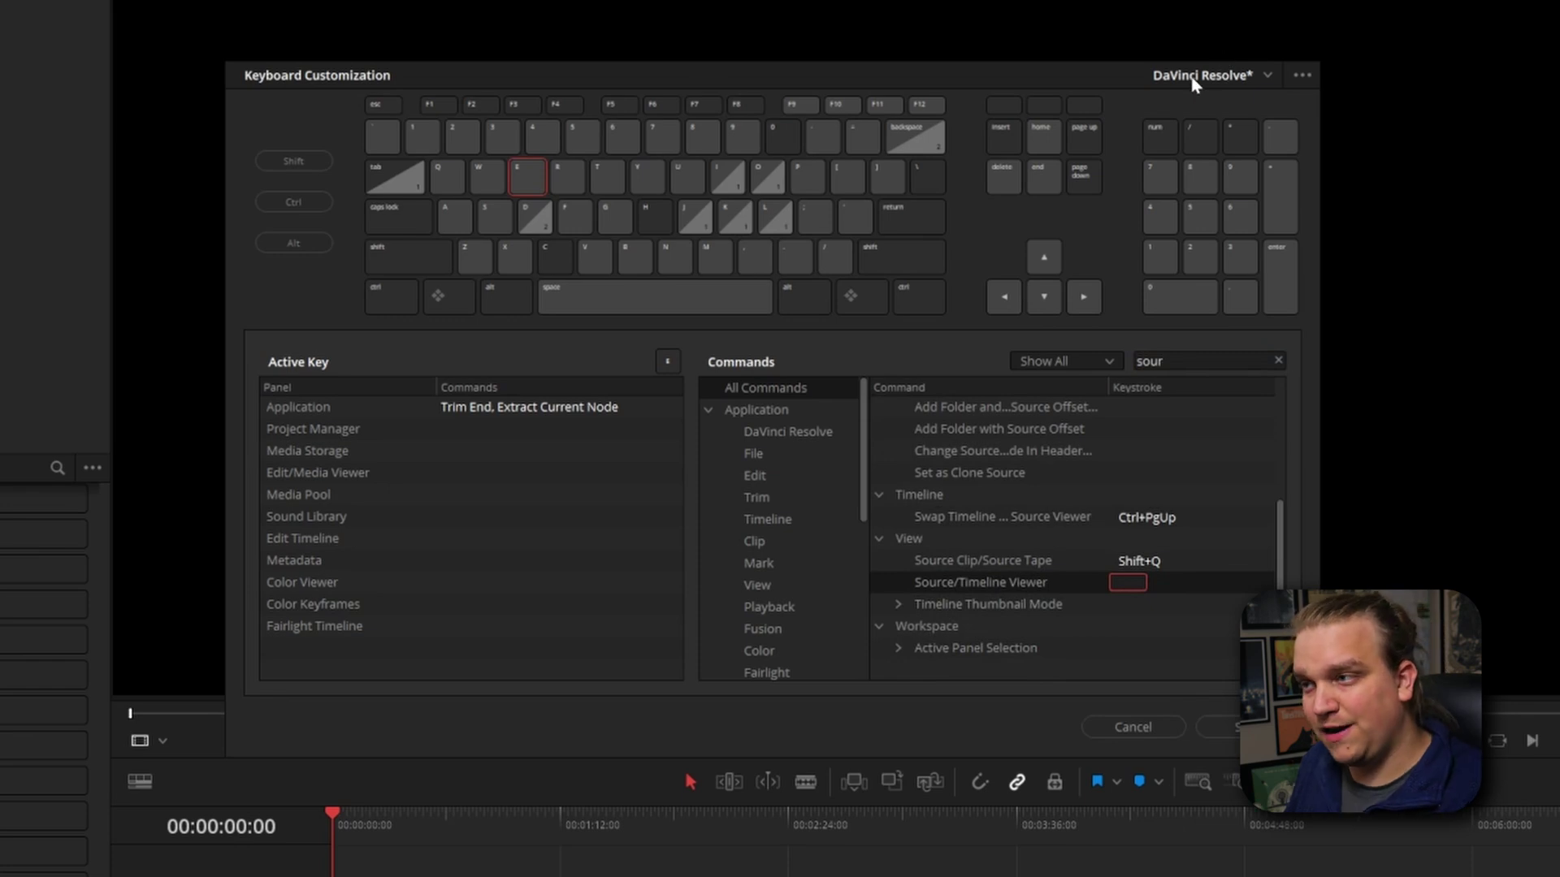
# - Save the keymap as the preset 'DaVinci Resolve_2' and close the window
pyautogui.click(1219, 727)
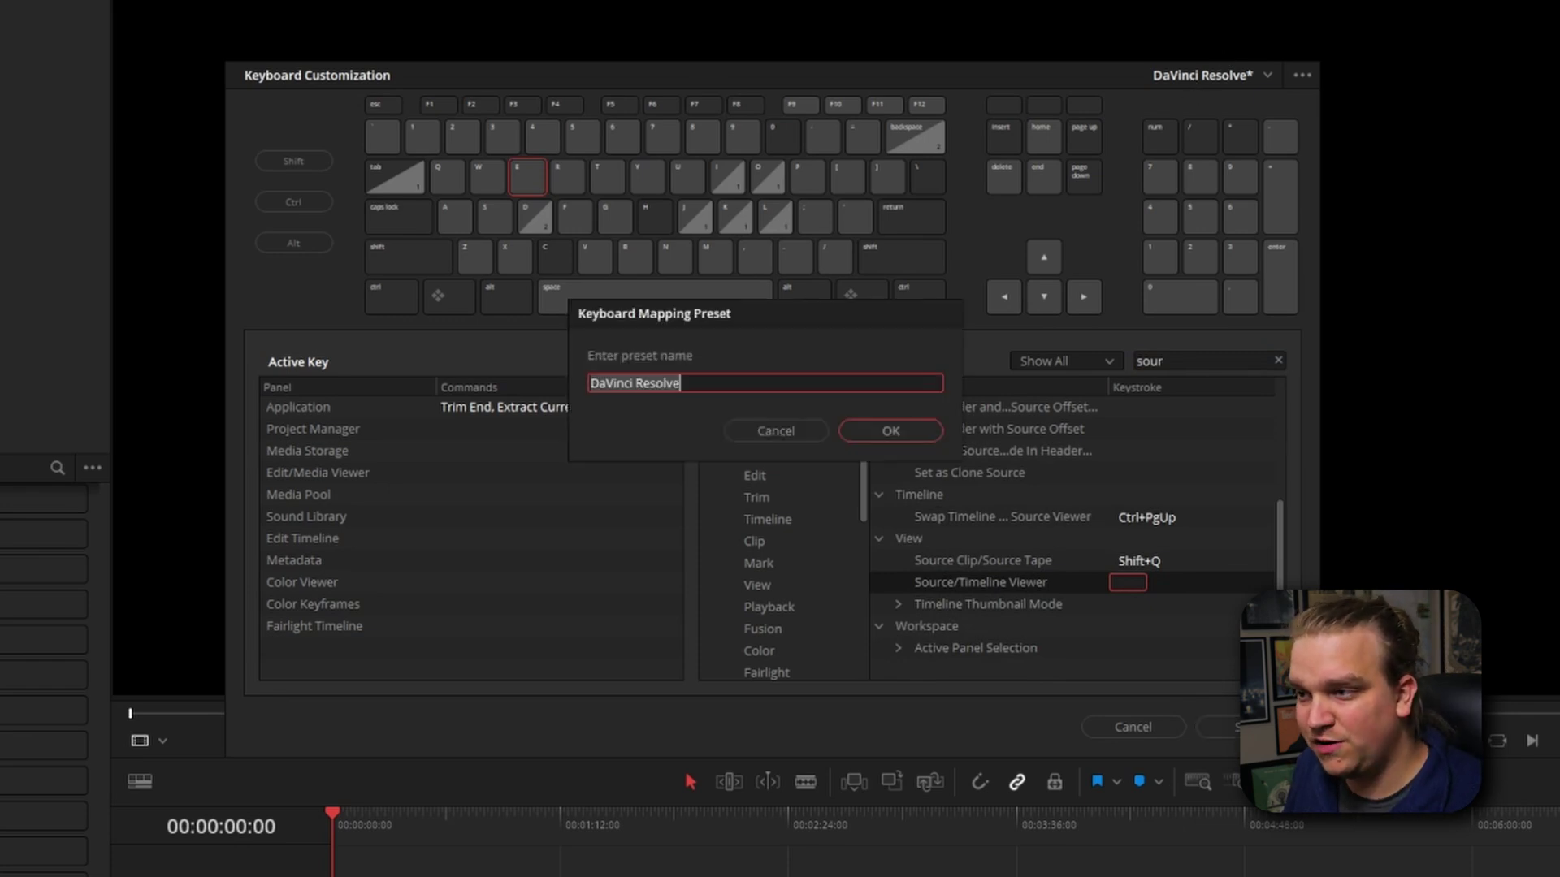
pyautogui.click(730, 375)
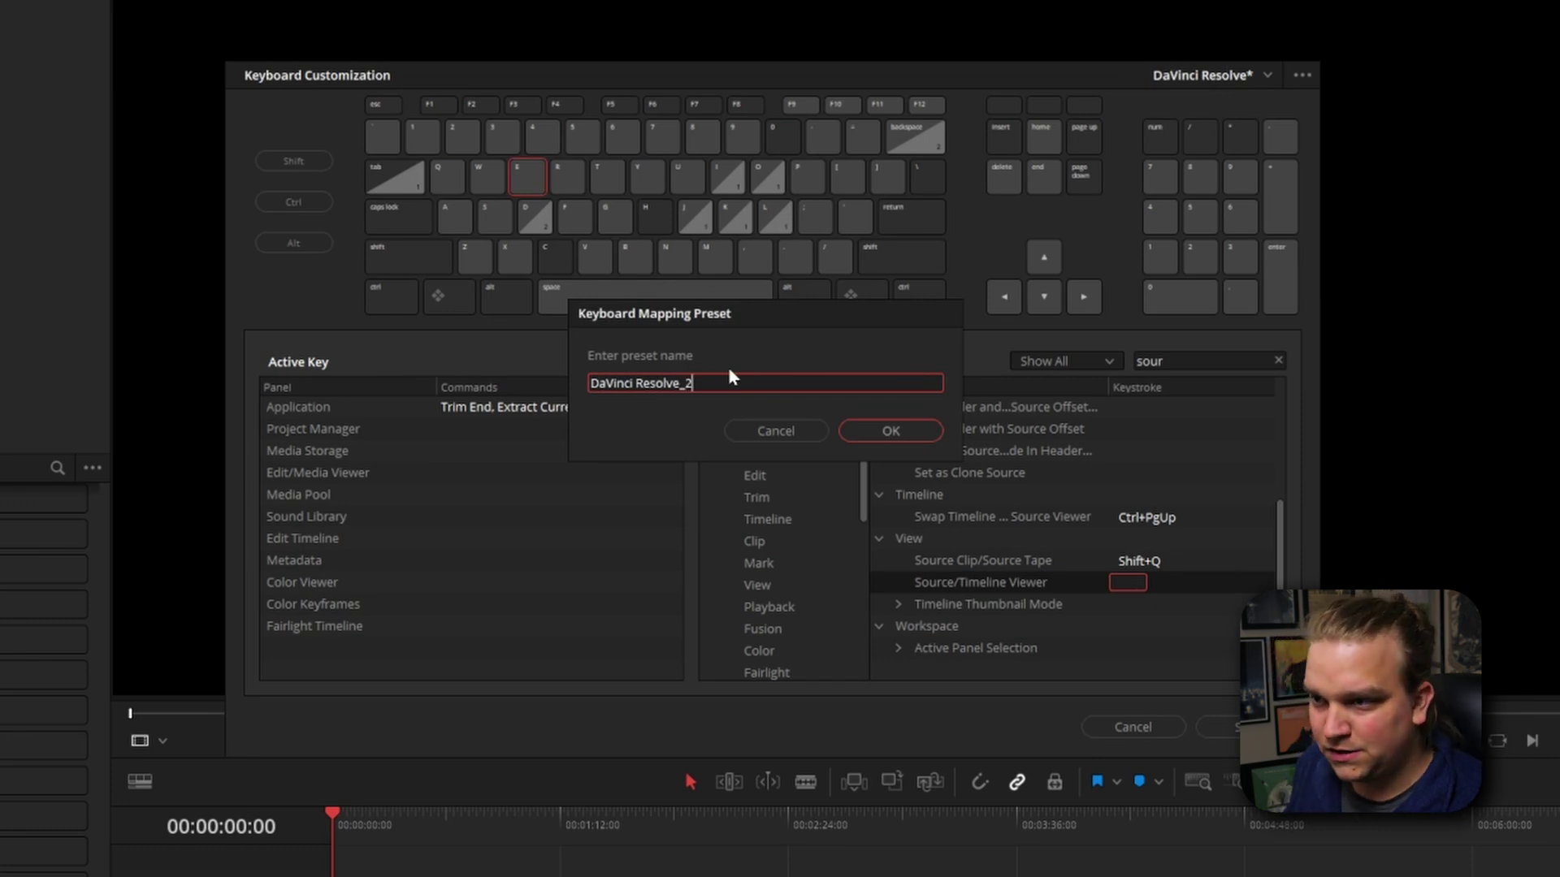
pyautogui.click(901, 432)
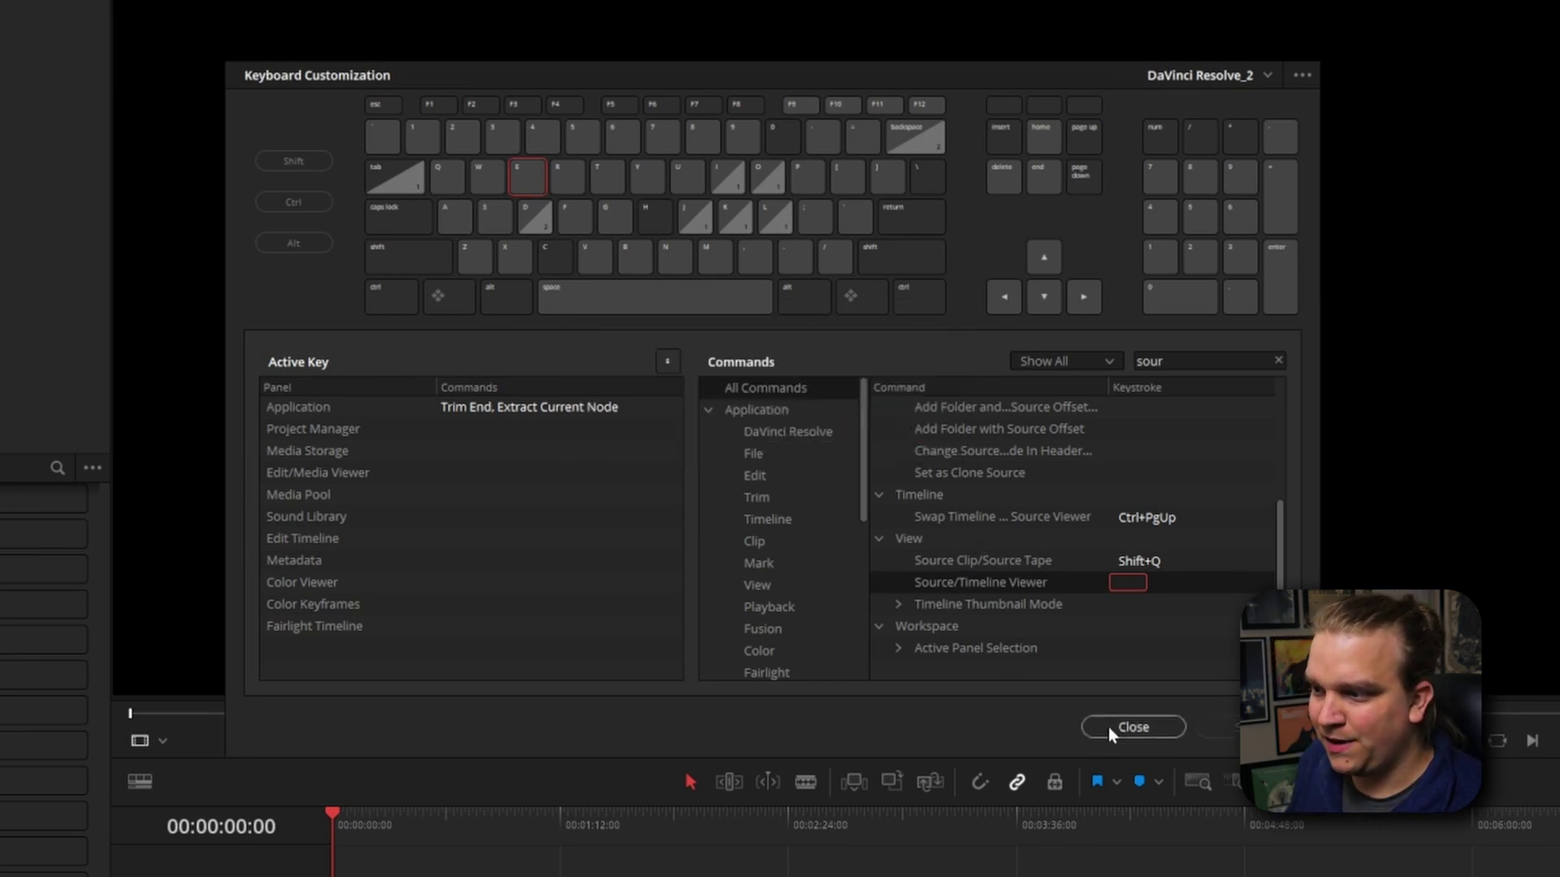
pyautogui.click(1130, 727)
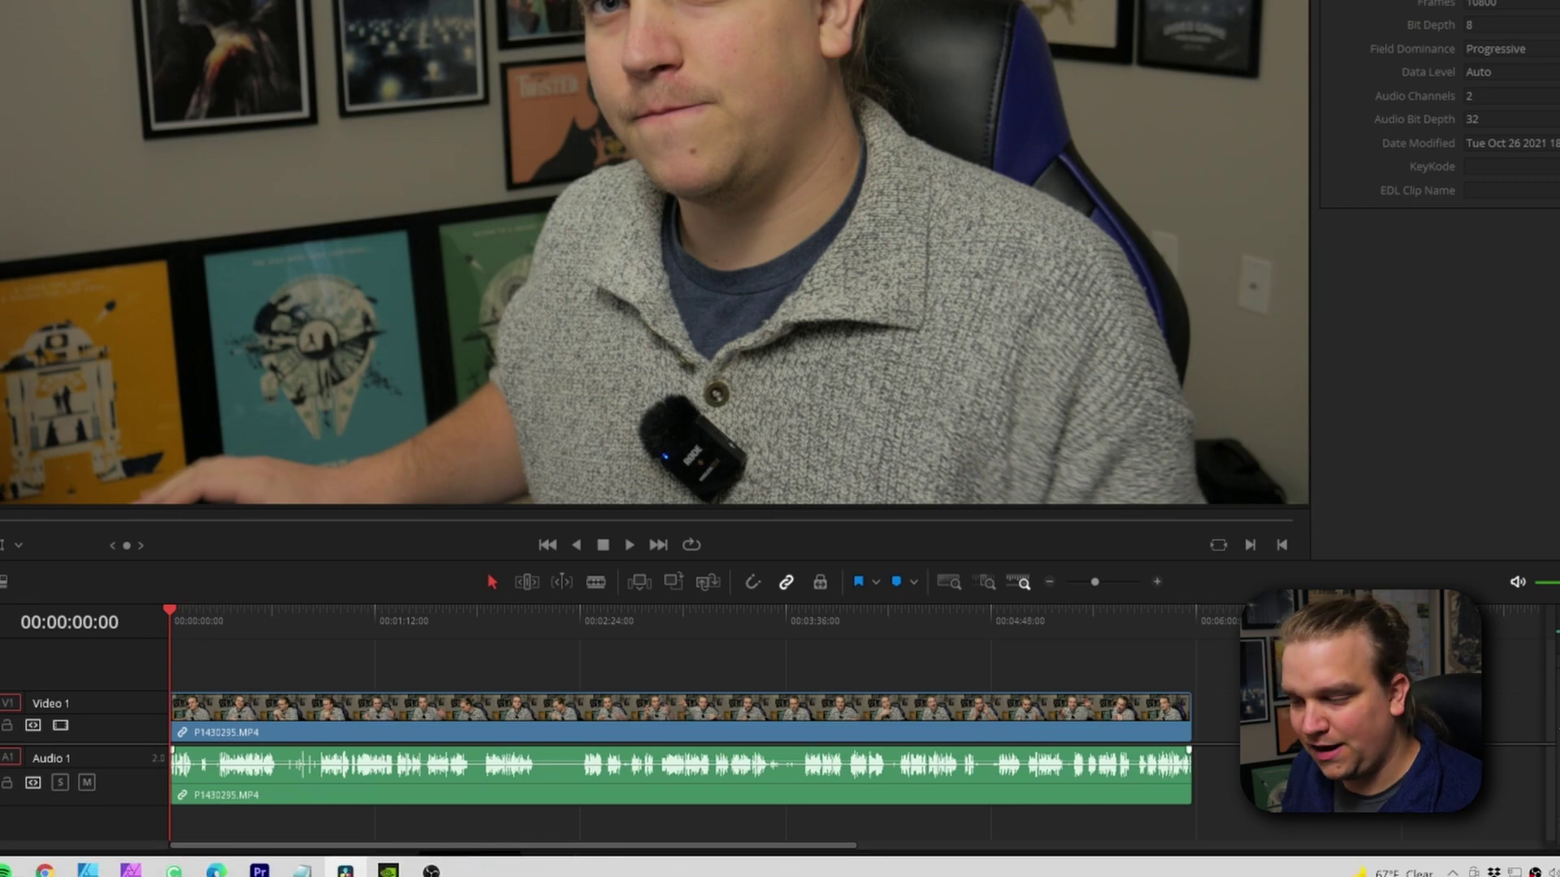
# - Deselect the talking-head clip and move the playhead back near the start of Timeline 1
pyautogui.click(498, 656)
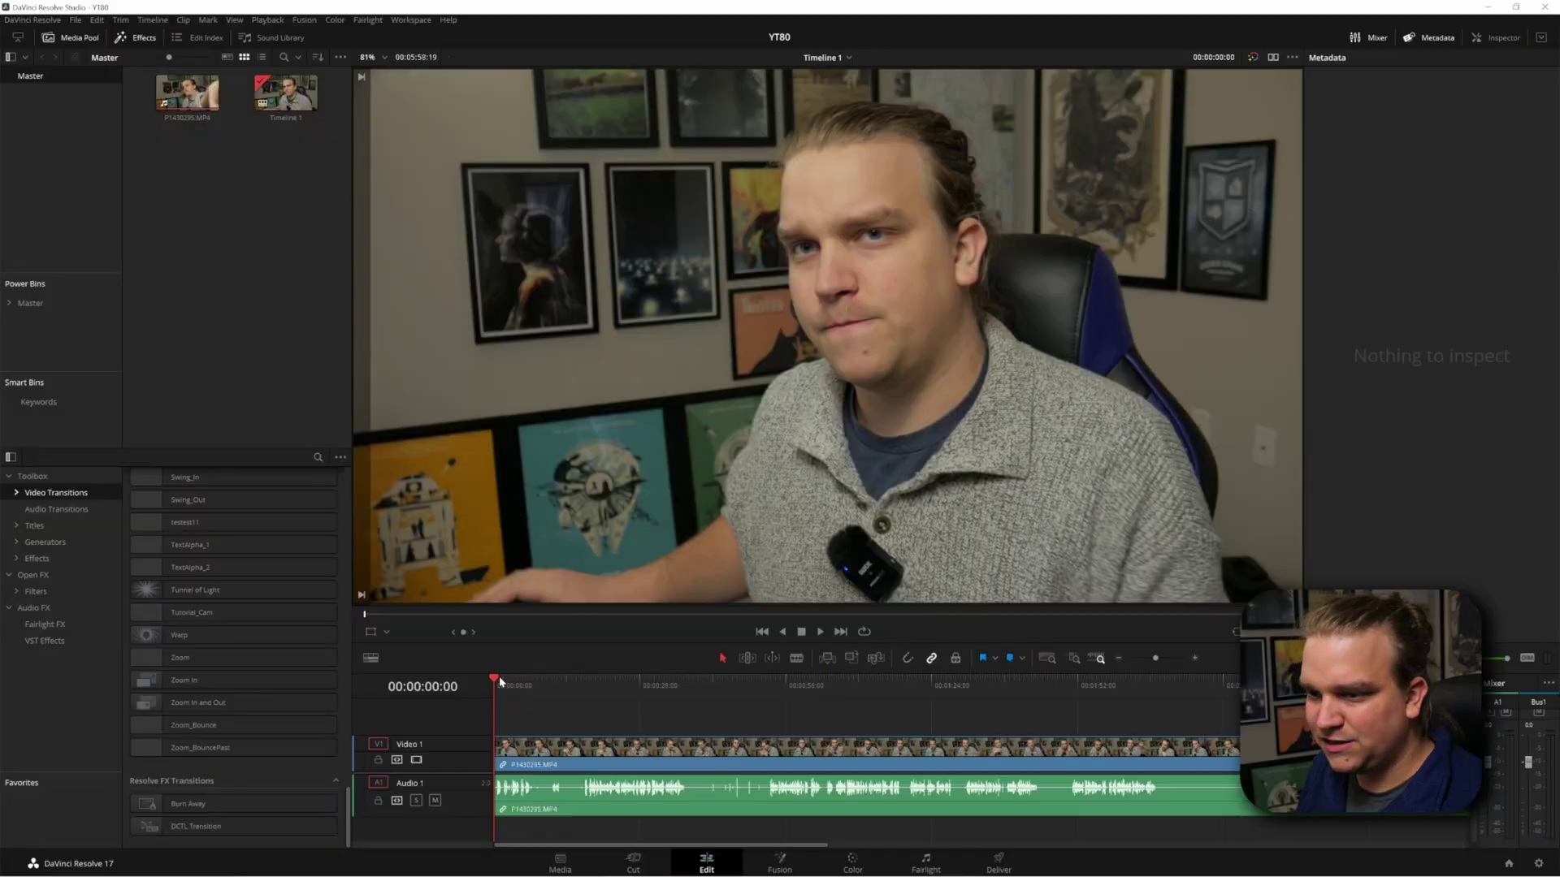
pyautogui.click(532, 679)
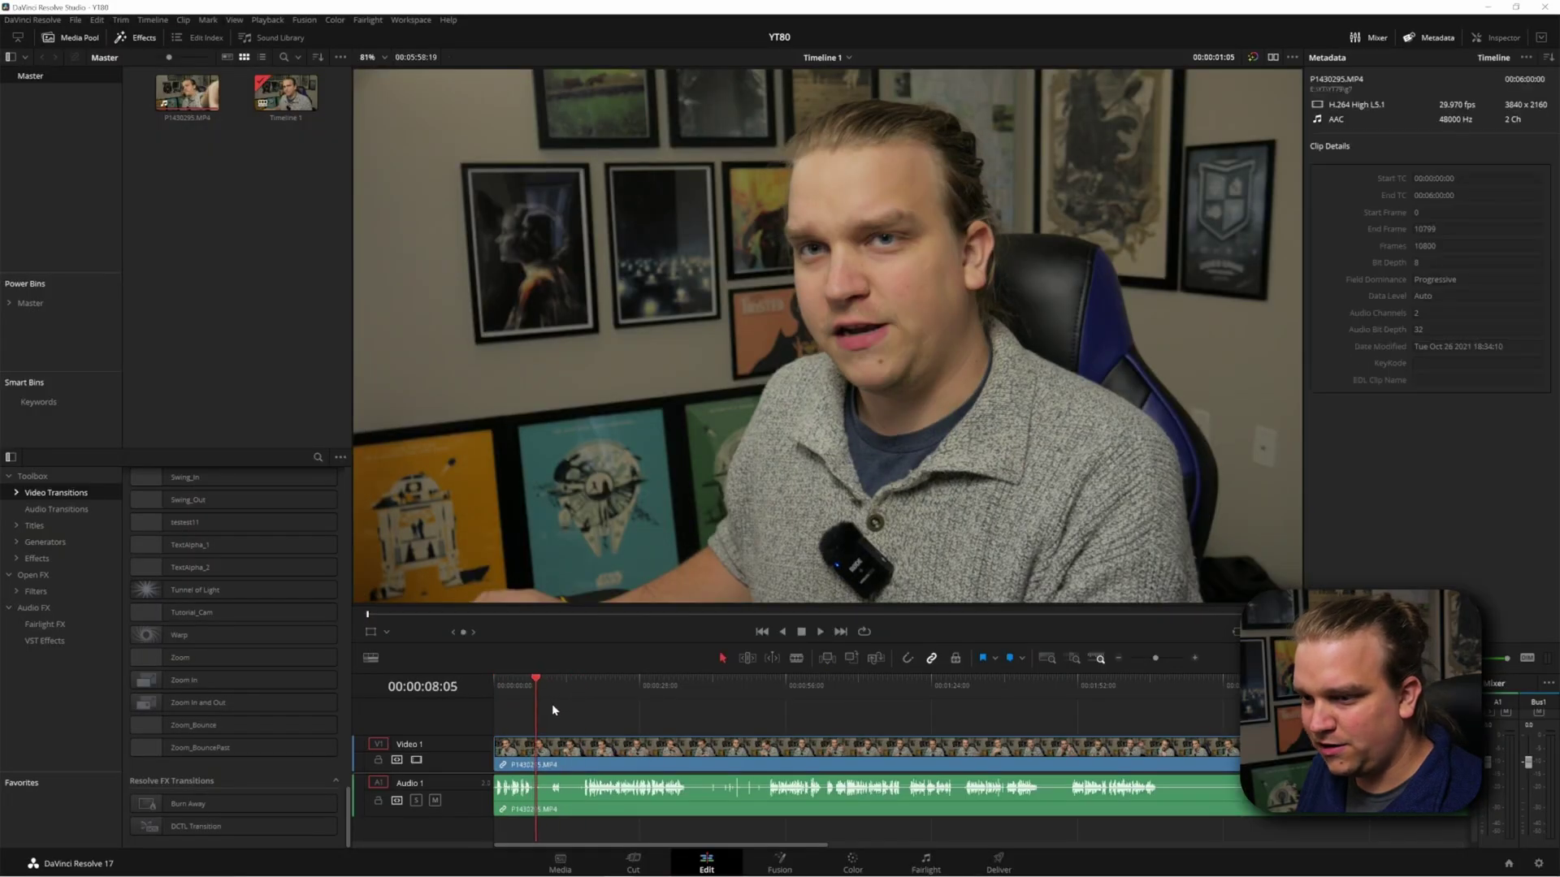
# - Scrub to the pauses and trim the talking-head clip's start and end to the playhead
pyautogui.moveTo(558, 710); pyautogui.dragTo(689, 695)
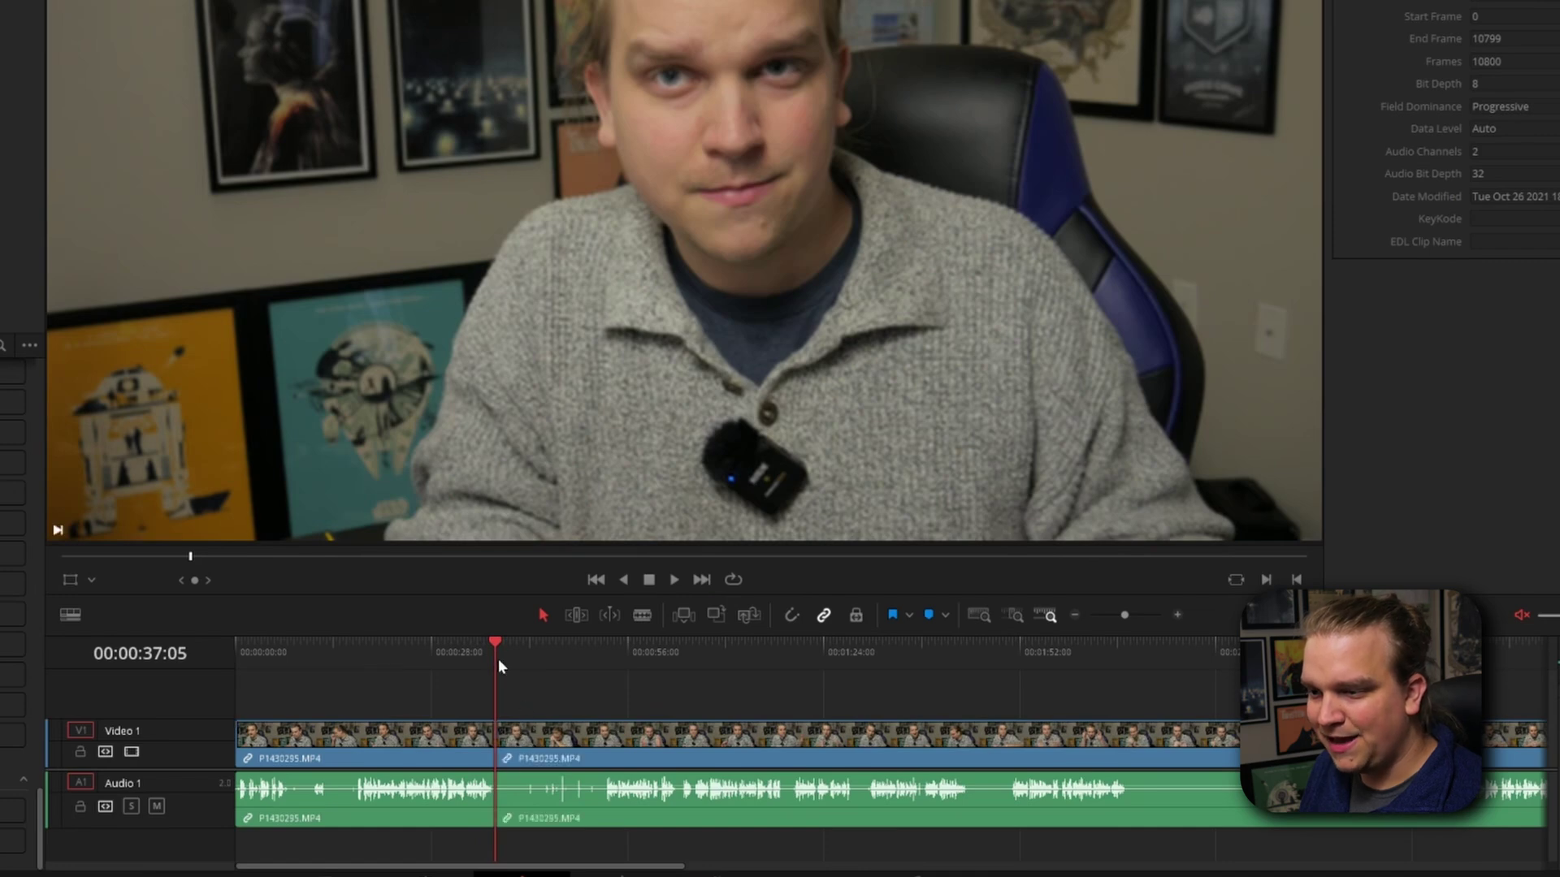
pyautogui.moveTo(499, 660); pyautogui.dragTo(602, 659)
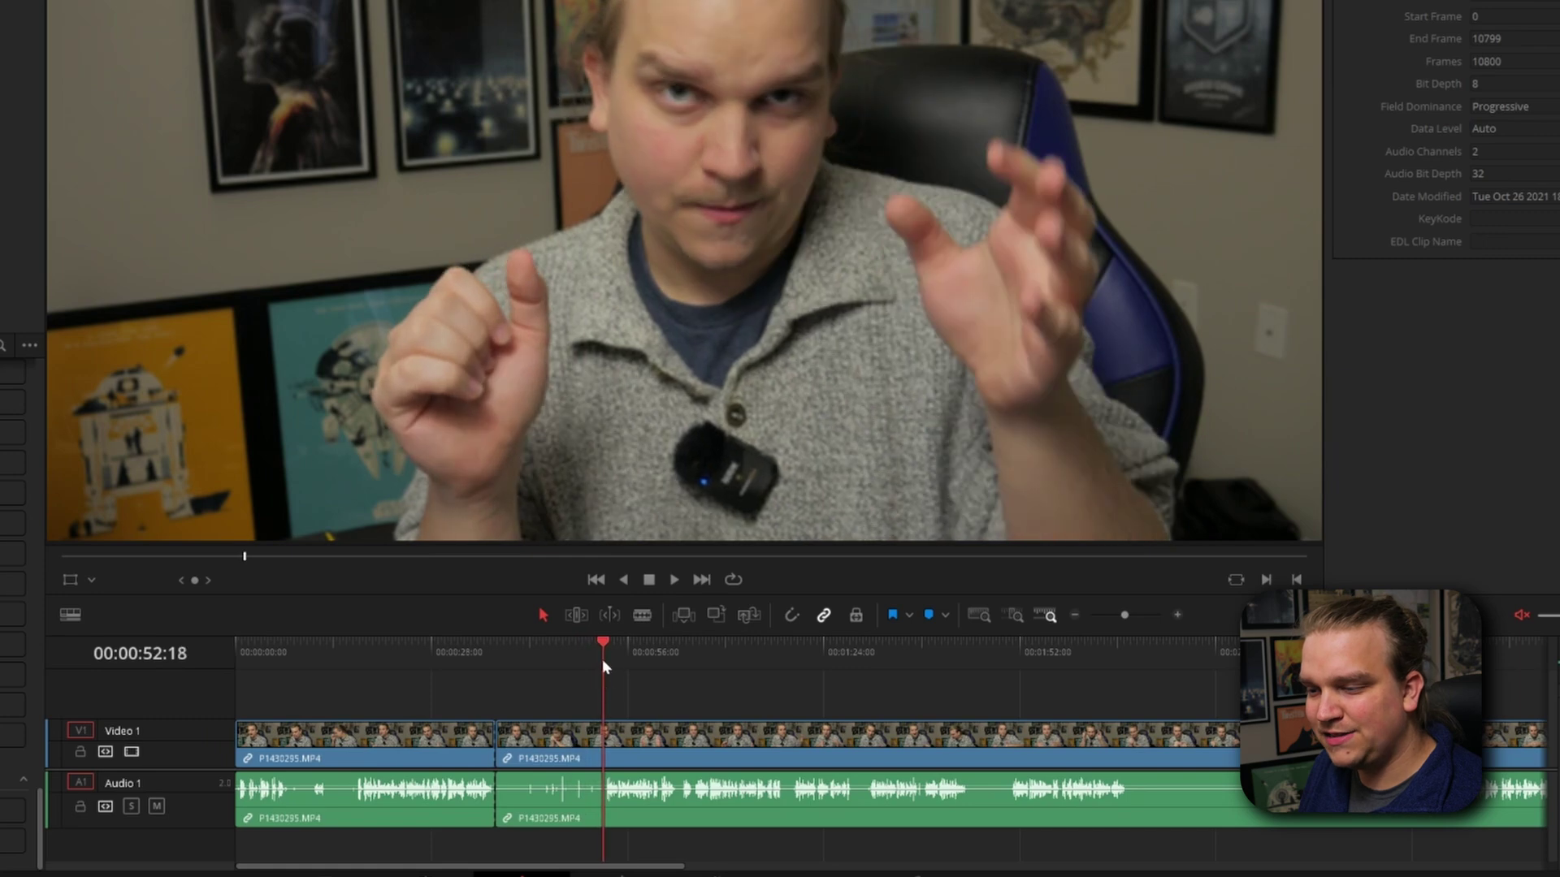
pyautogui.hotkey('shift', '[')
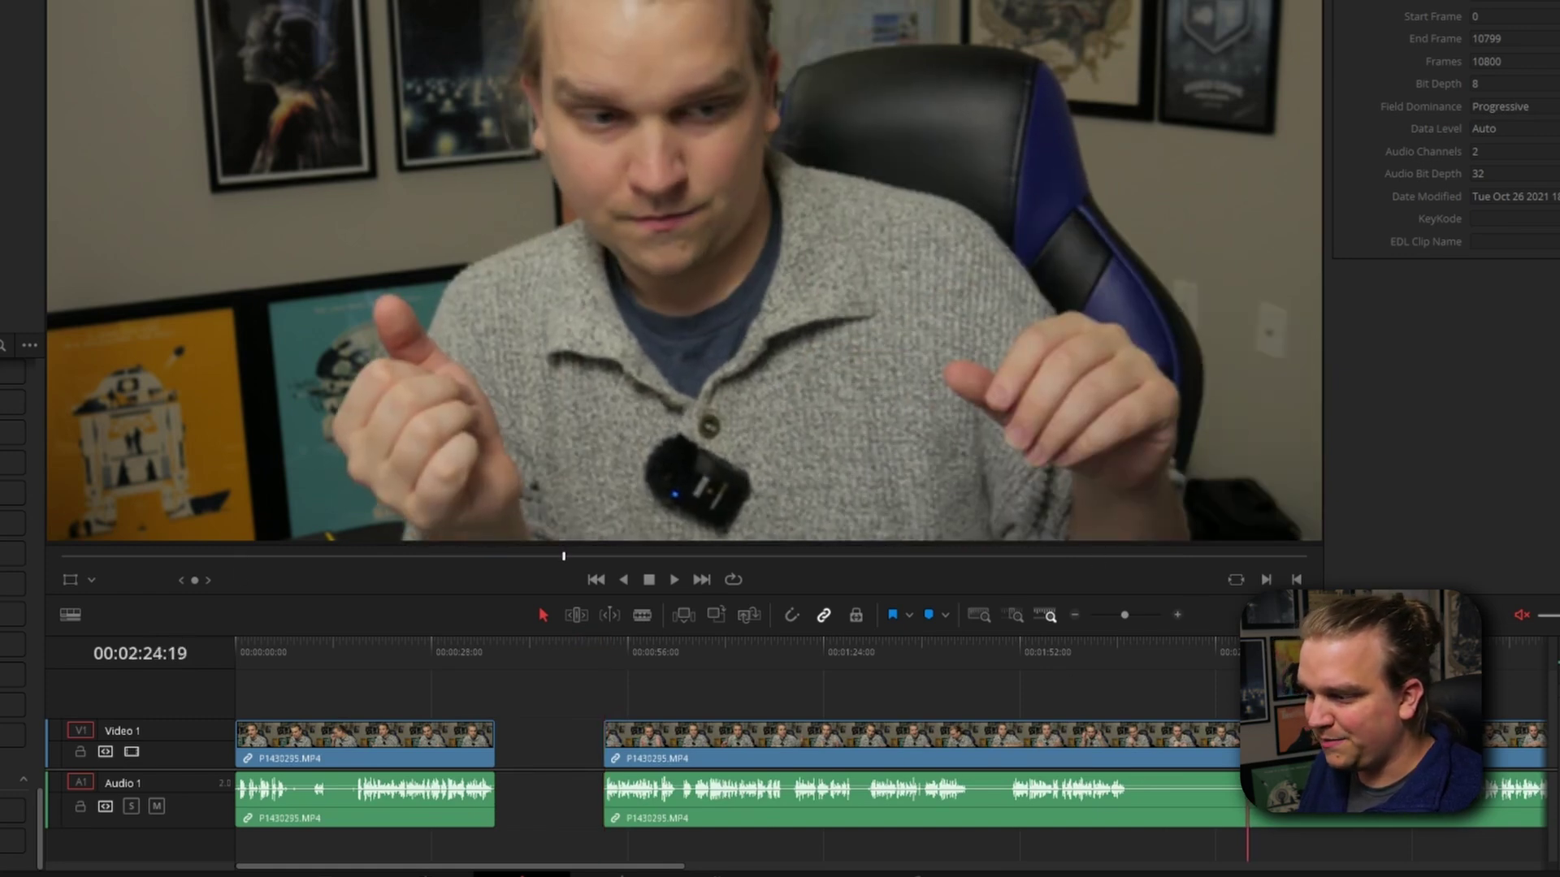
pyautogui.moveTo(1188, 651); pyautogui.dragTo(1128, 671)
pyautogui.hotkey('shift', ']')
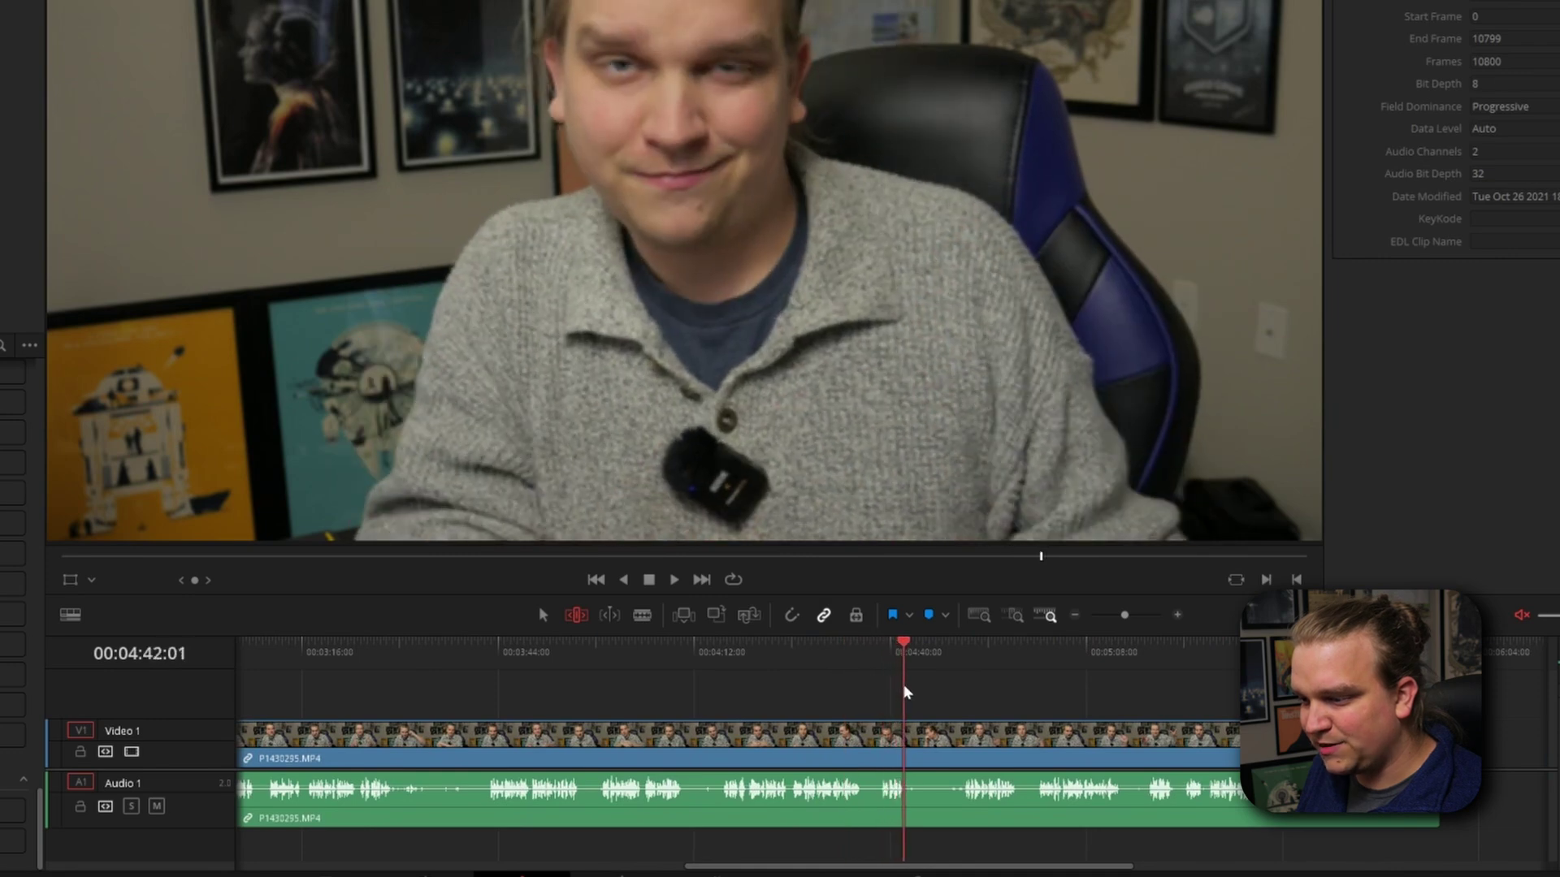
pyautogui.press('space')
# - Split the clip at the playhead and scrub ahead past the pause
pyautogui.hotkey('ctrl', 'b')
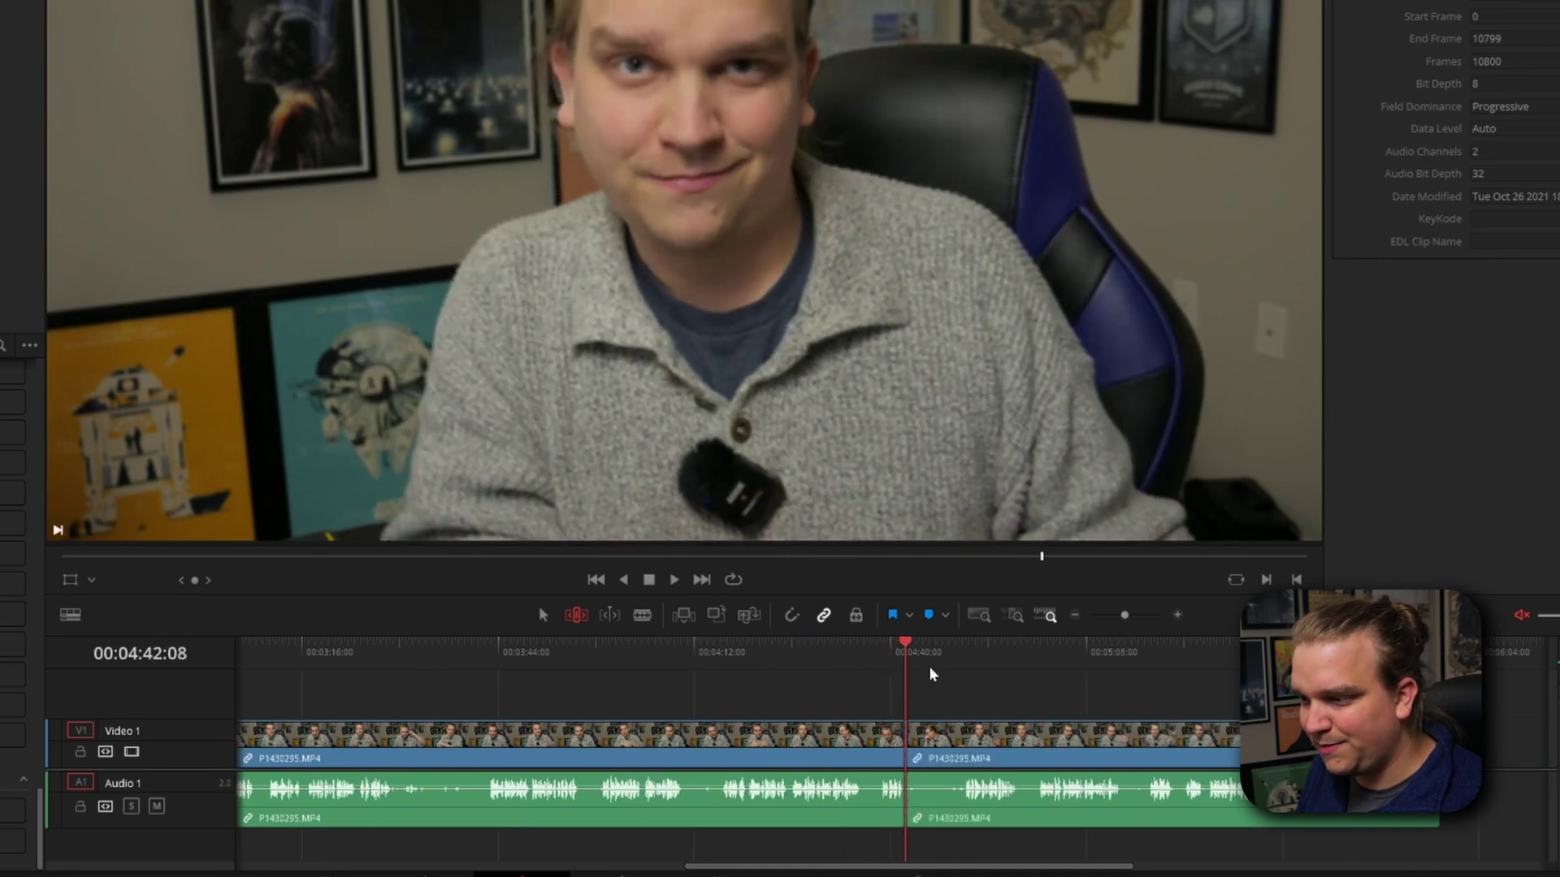
pyautogui.moveTo(932, 659); pyautogui.dragTo(962, 662)
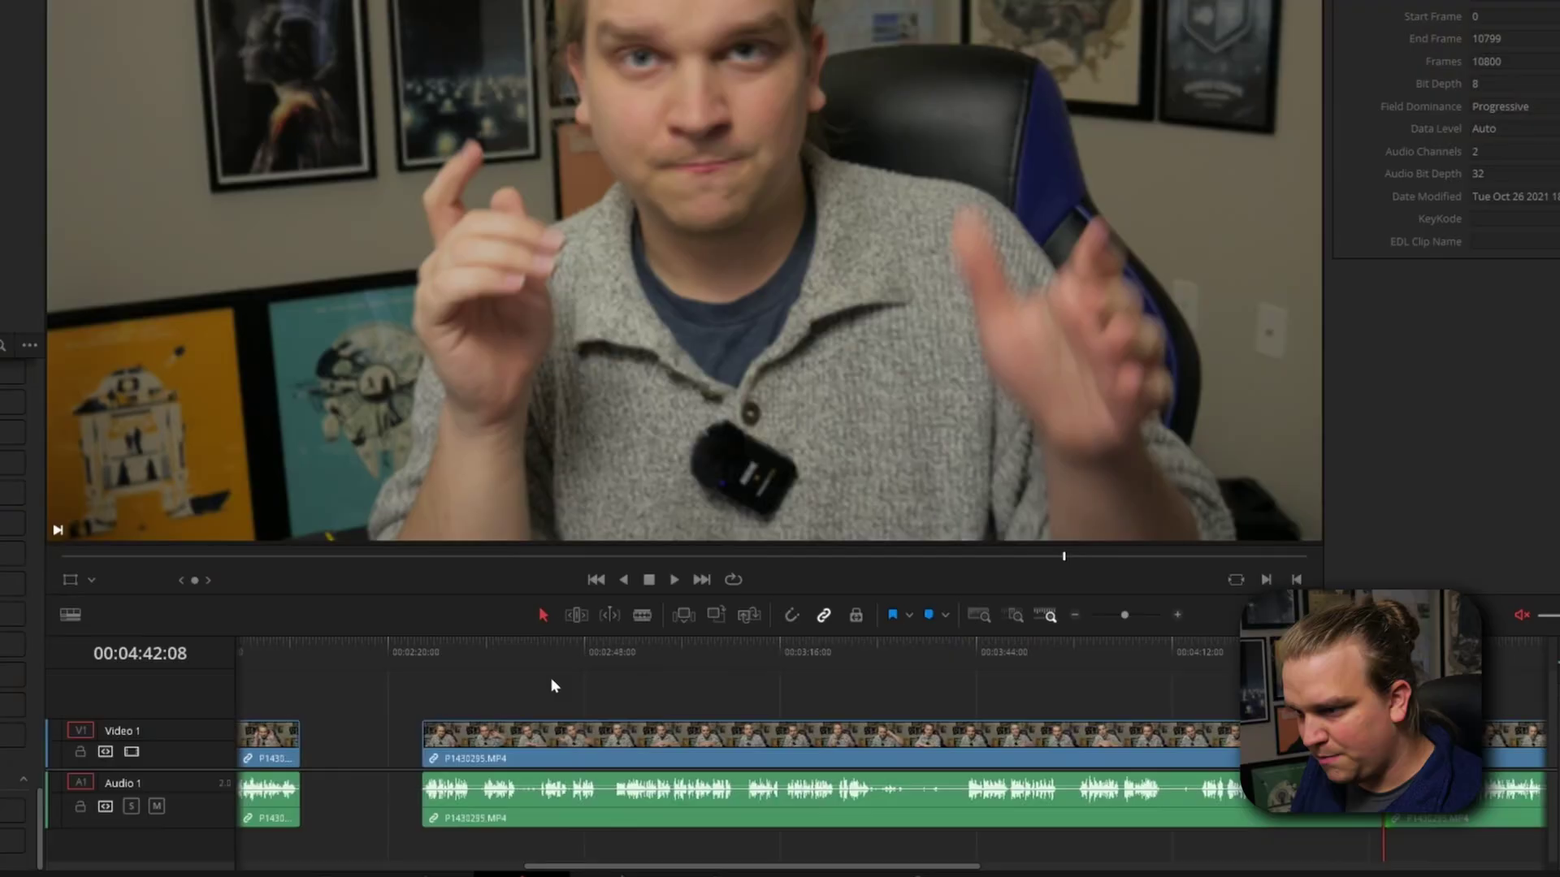
pyautogui.hscroll(2, 536, 698)
pyautogui.hscroll(-8, 542, 691)
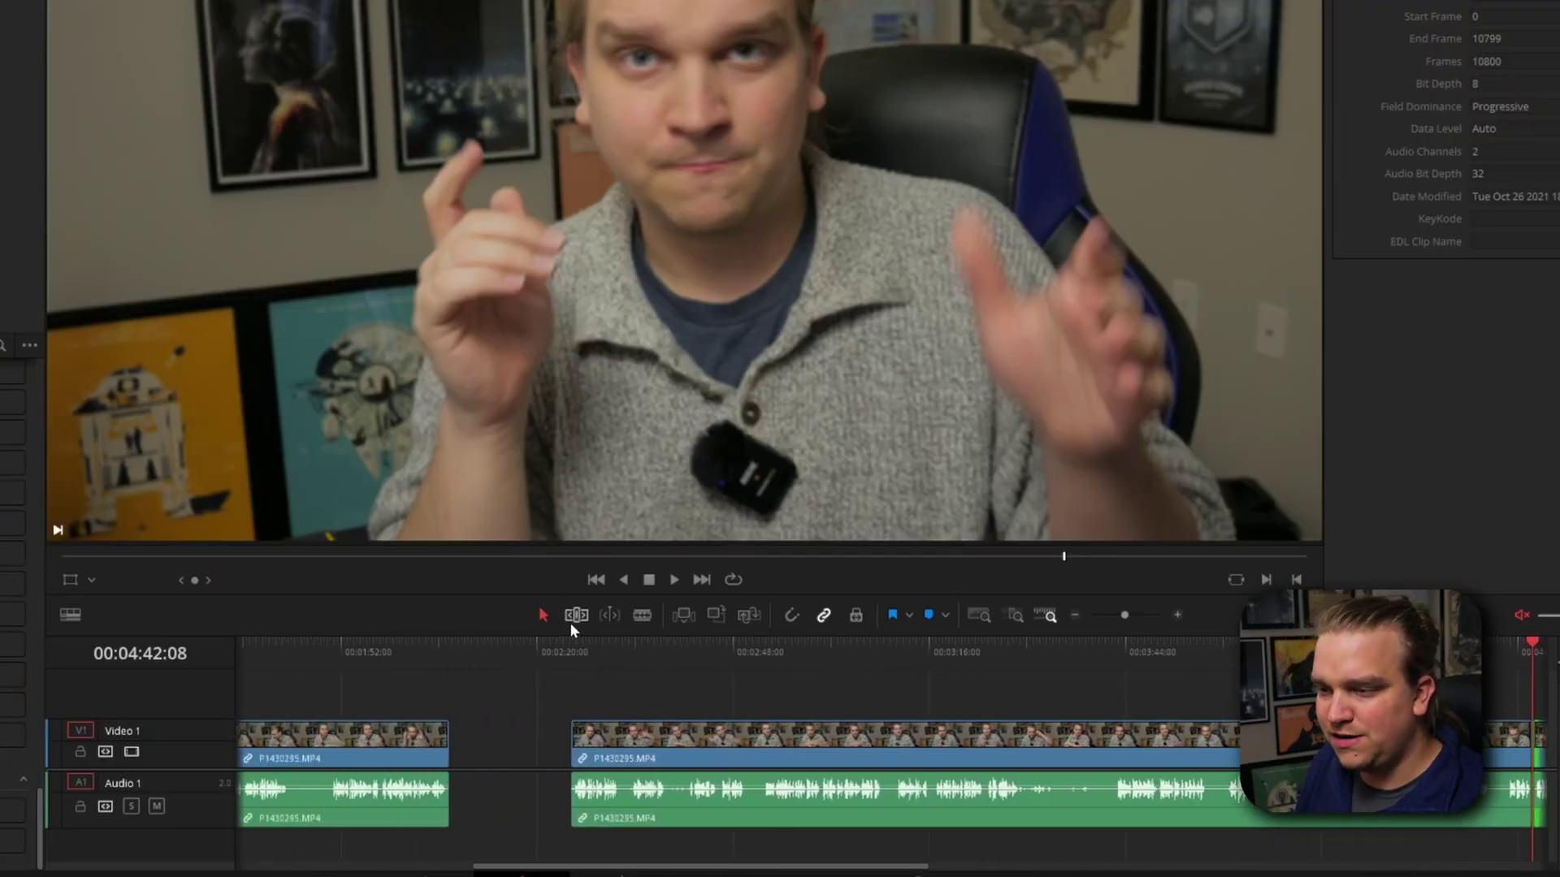
# - Trim the pause near 00:02:31 by trimming one clip's end and the next clip's start
pyautogui.click(616, 646)
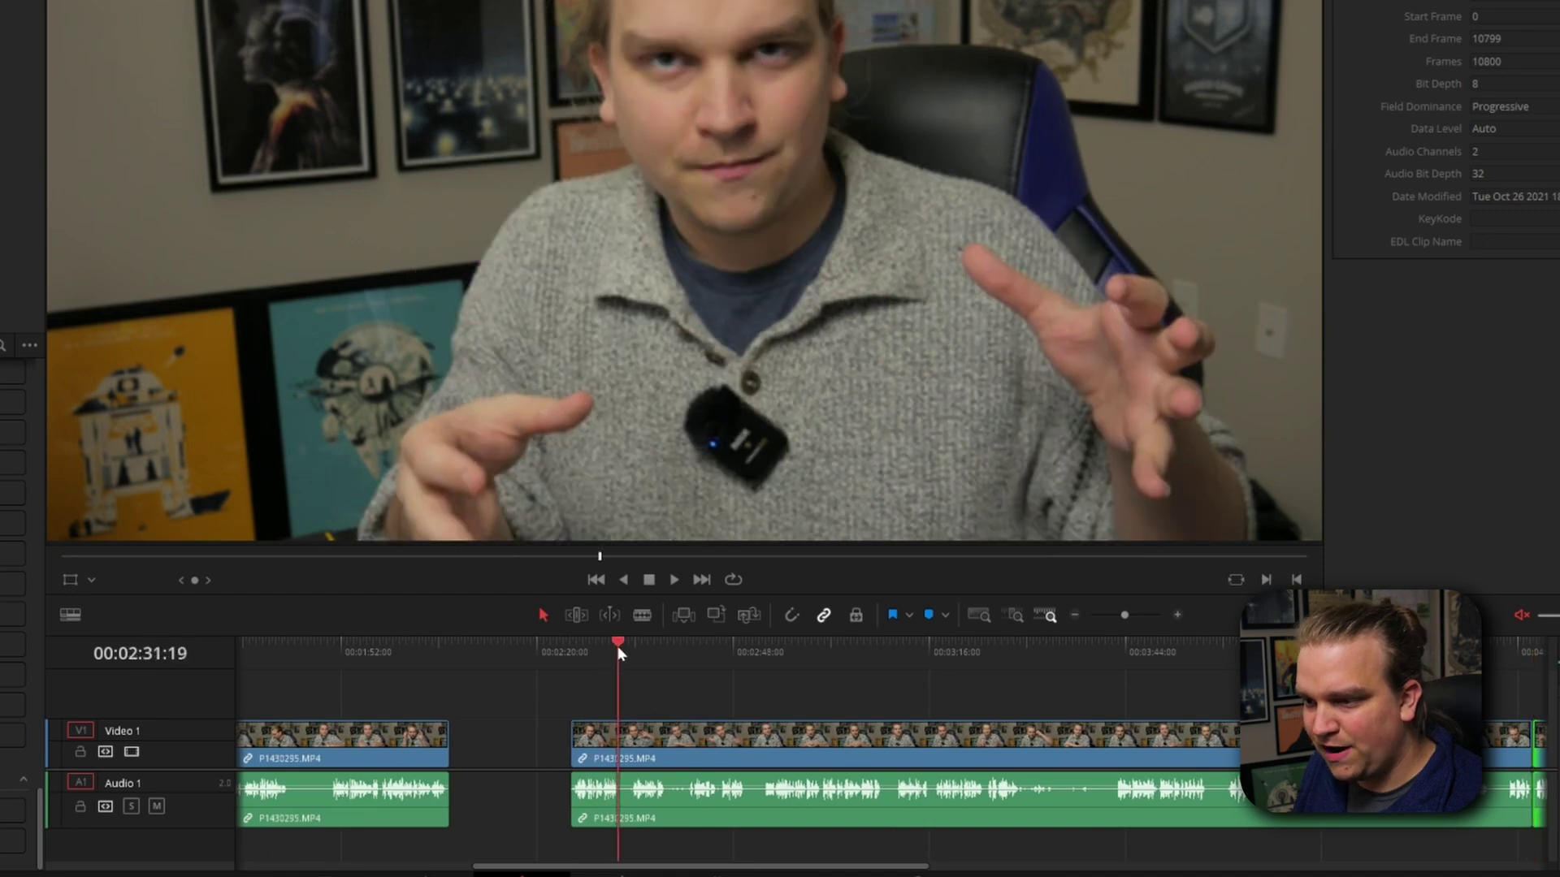
pyautogui.moveTo(617, 646); pyautogui.dragTo(689, 668)
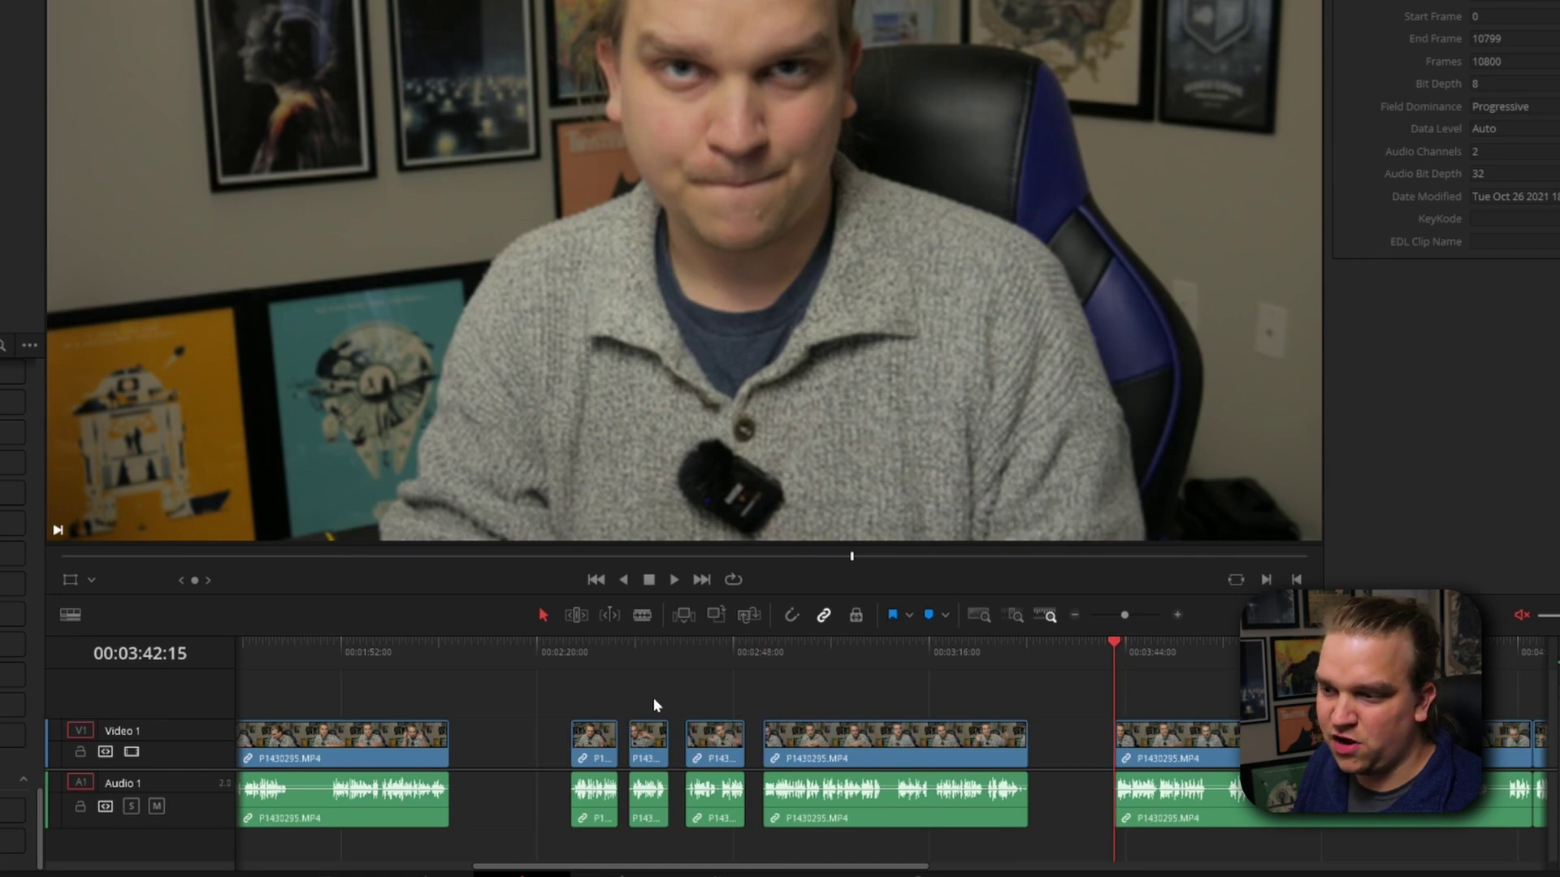
pyautogui.hscroll(8, 621, 702)
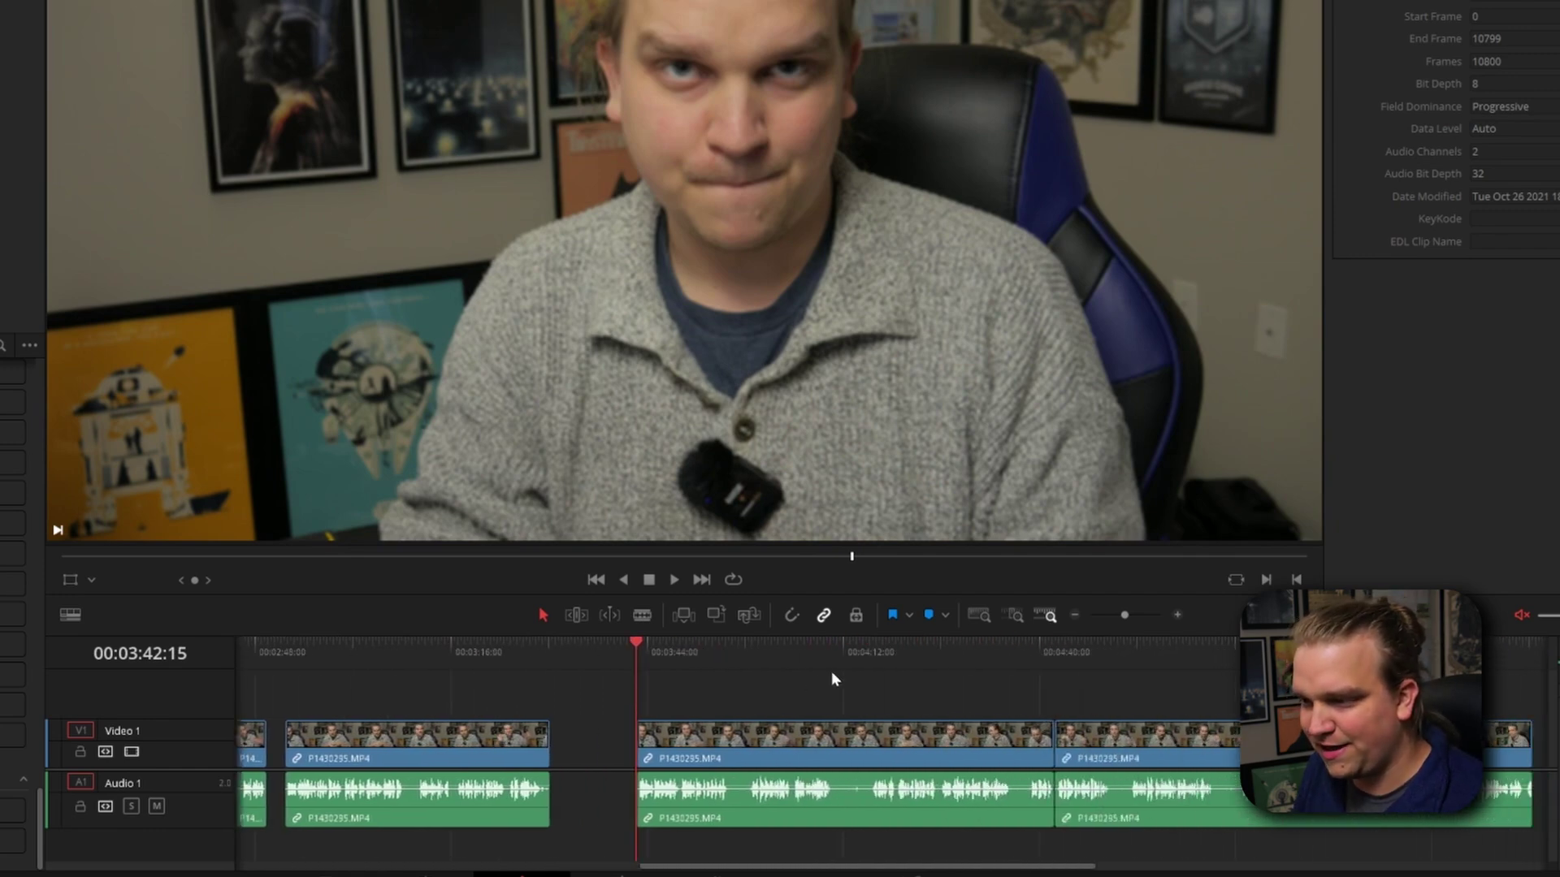
pyautogui.moveTo(968, 681); pyautogui.dragTo(1127, 708)
pyautogui.hotkey('shift', ']')
pyautogui.hotkey('shift', '[')
pyautogui.press('Down')
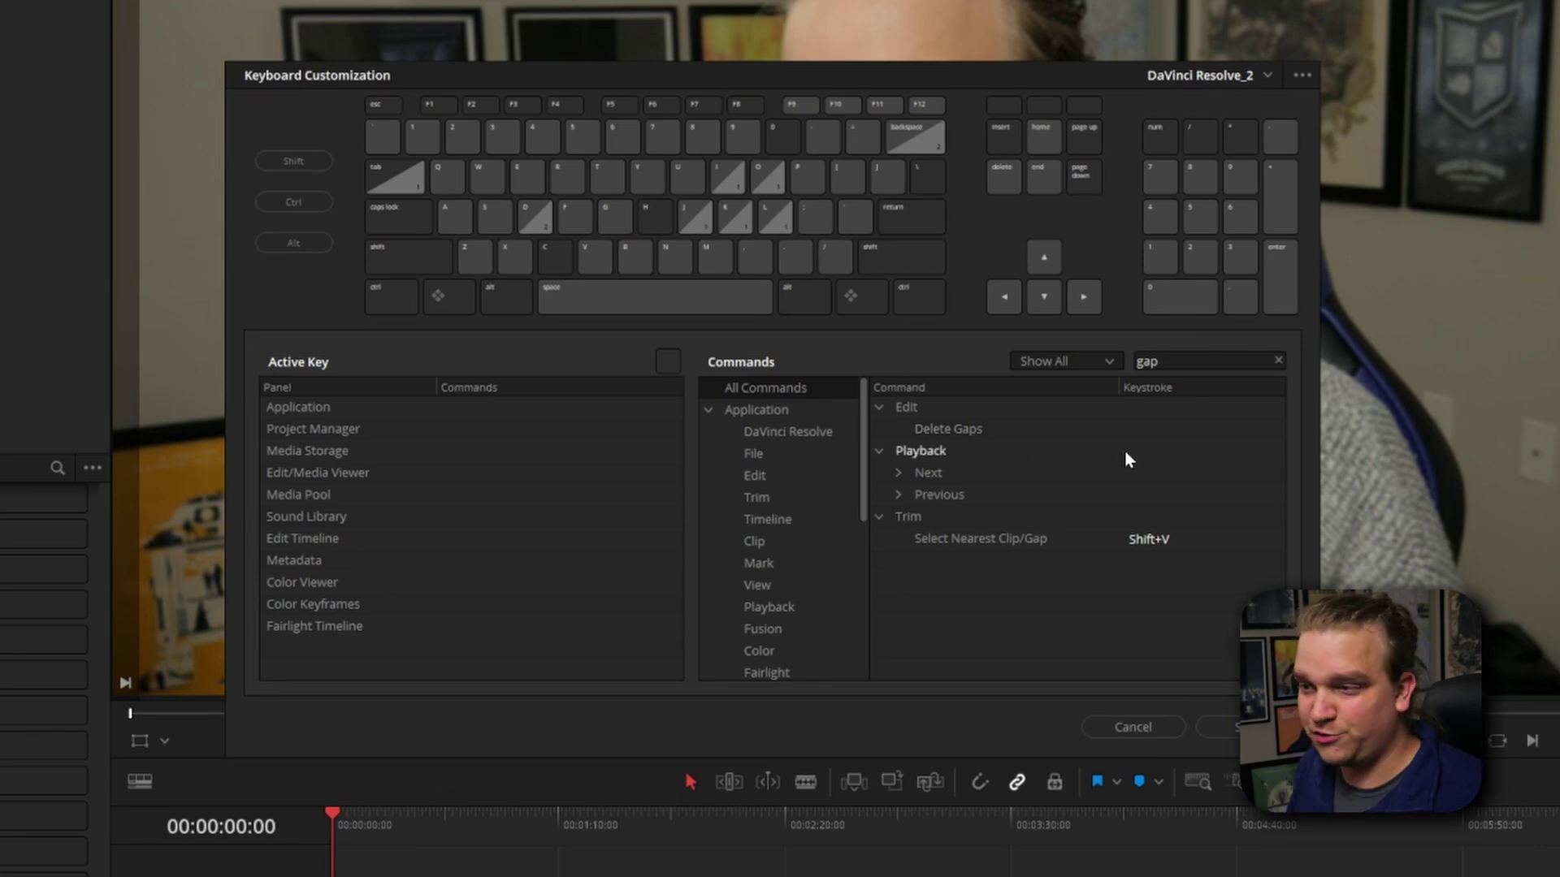
# - Give Delete Gaps the Ctrl+Delete shortcut and save the keymap
pyautogui.click(1120, 425)
pyautogui.hotkey('ctrl', 'Delete')
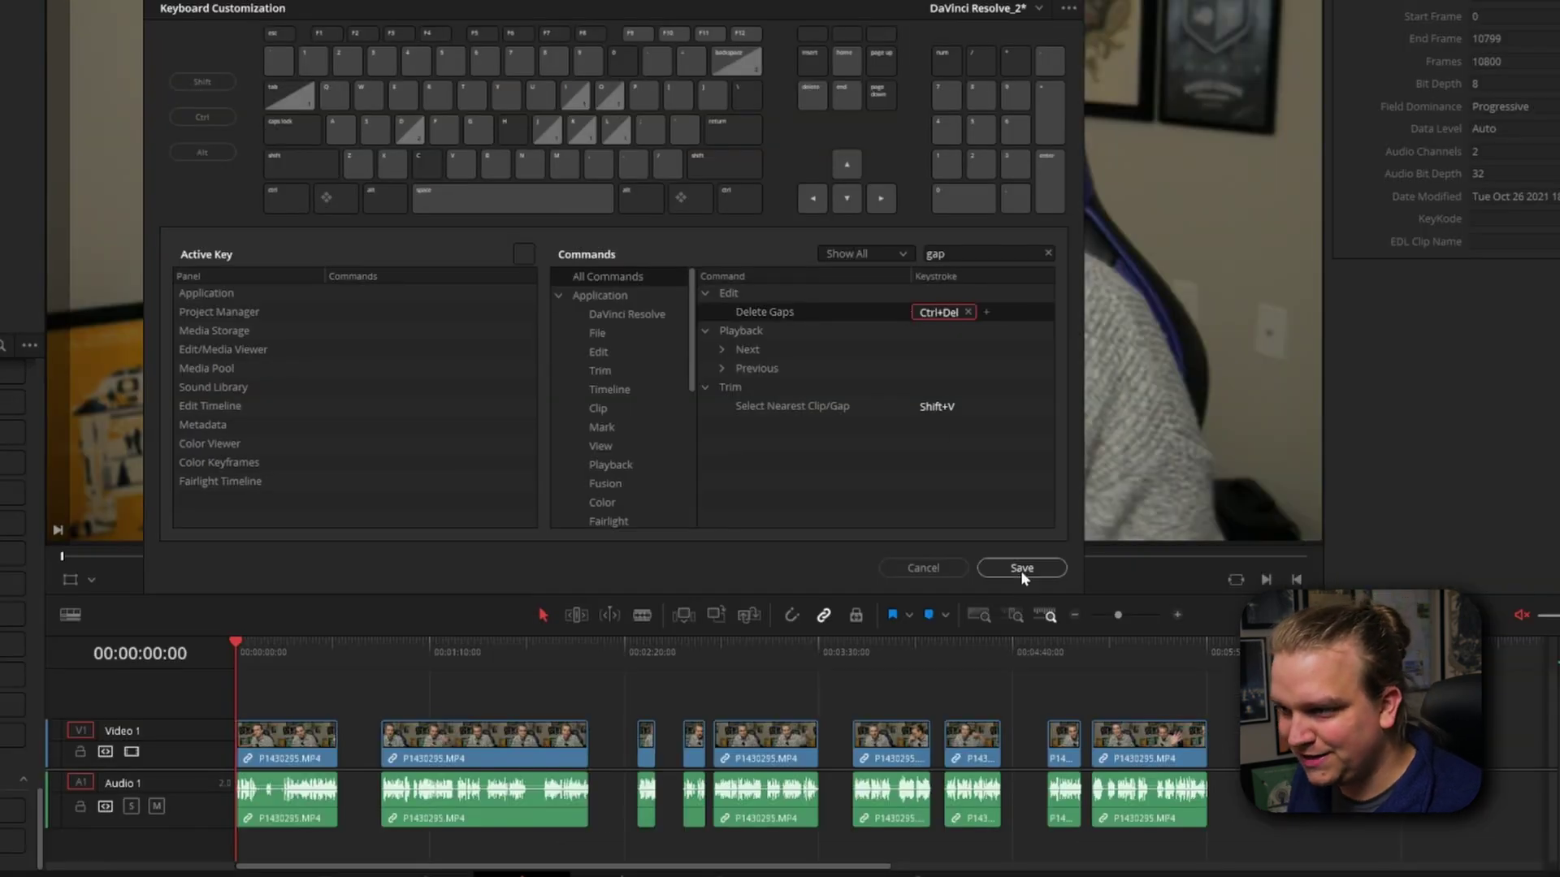
pyautogui.click(931, 567)
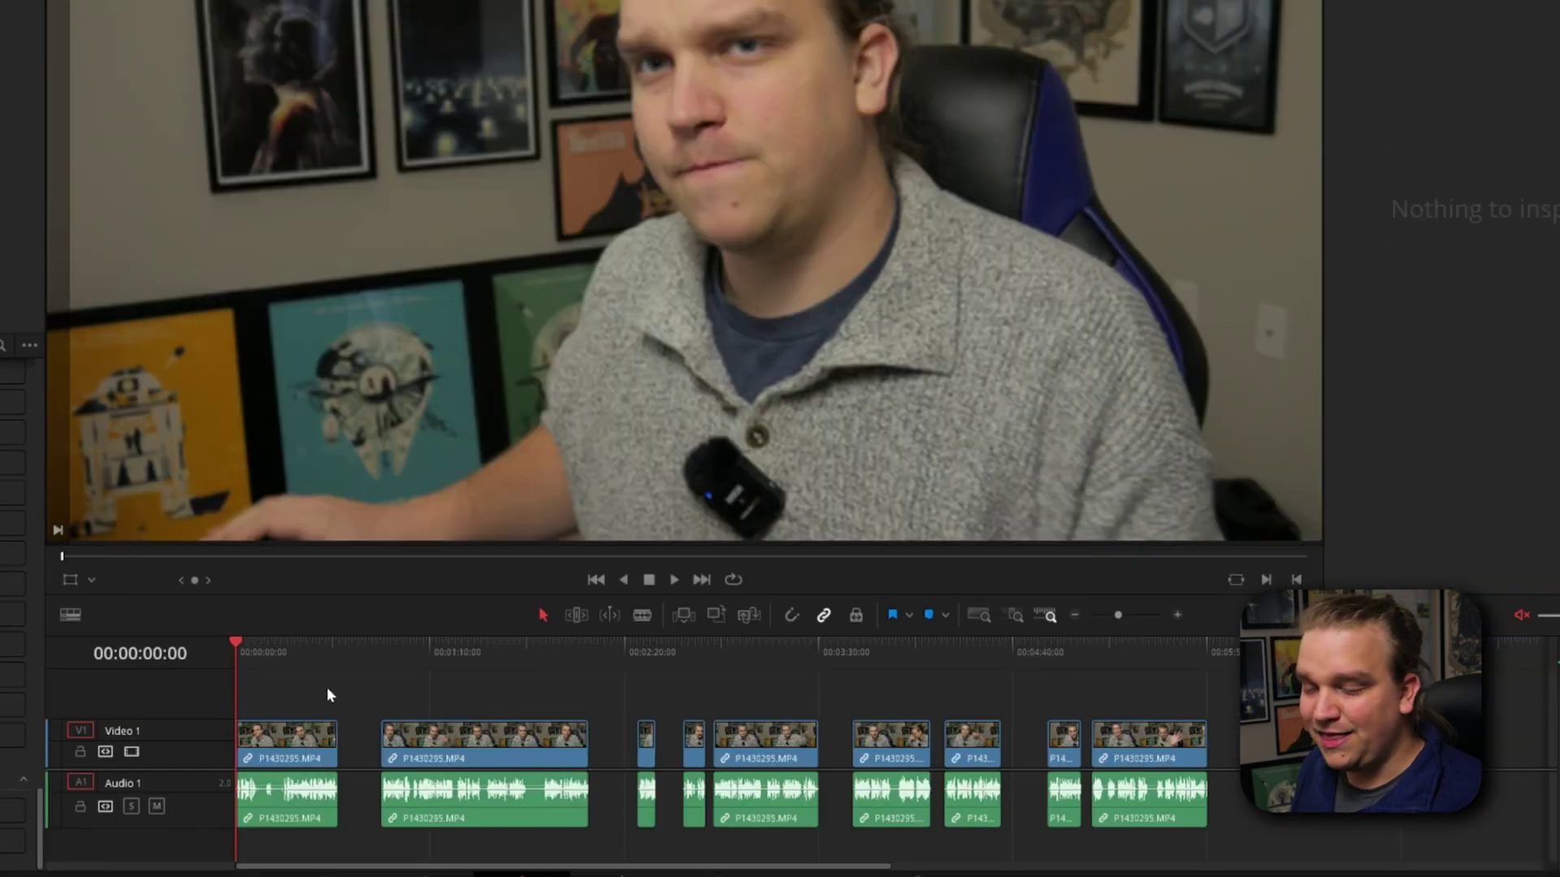
# - Split at the pause around 00:01:46 and delete the short silent piece
pyautogui.moveTo(290, 651); pyautogui.dragTo(531, 823)
pyautogui.hotkey('ctrl', 'b')
pyautogui.click(534, 825)
pyautogui.press('space')
pyautogui.hotkey('ctrl', 'b')
pyautogui.press('Delete')
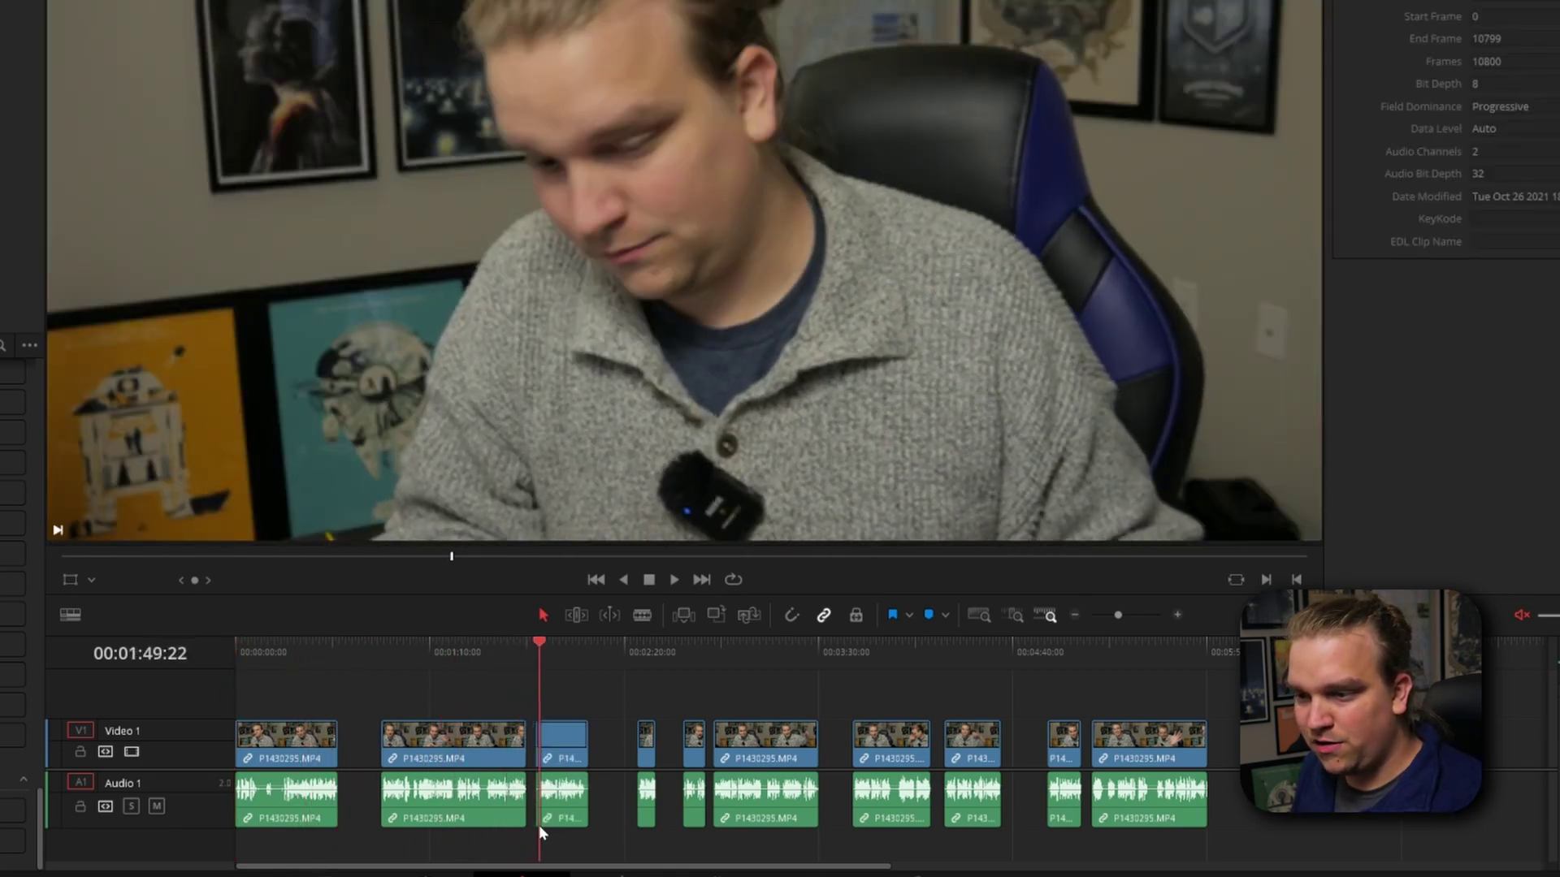
# - Cut the silent middle piece from the first clip and close all gaps between clips
pyautogui.click(246, 818)
pyautogui.hotkey('ctrl', 'b')
pyautogui.hotkey('ctrl', 'b')
pyautogui.click(277, 818)
pyautogui.press('Delete')
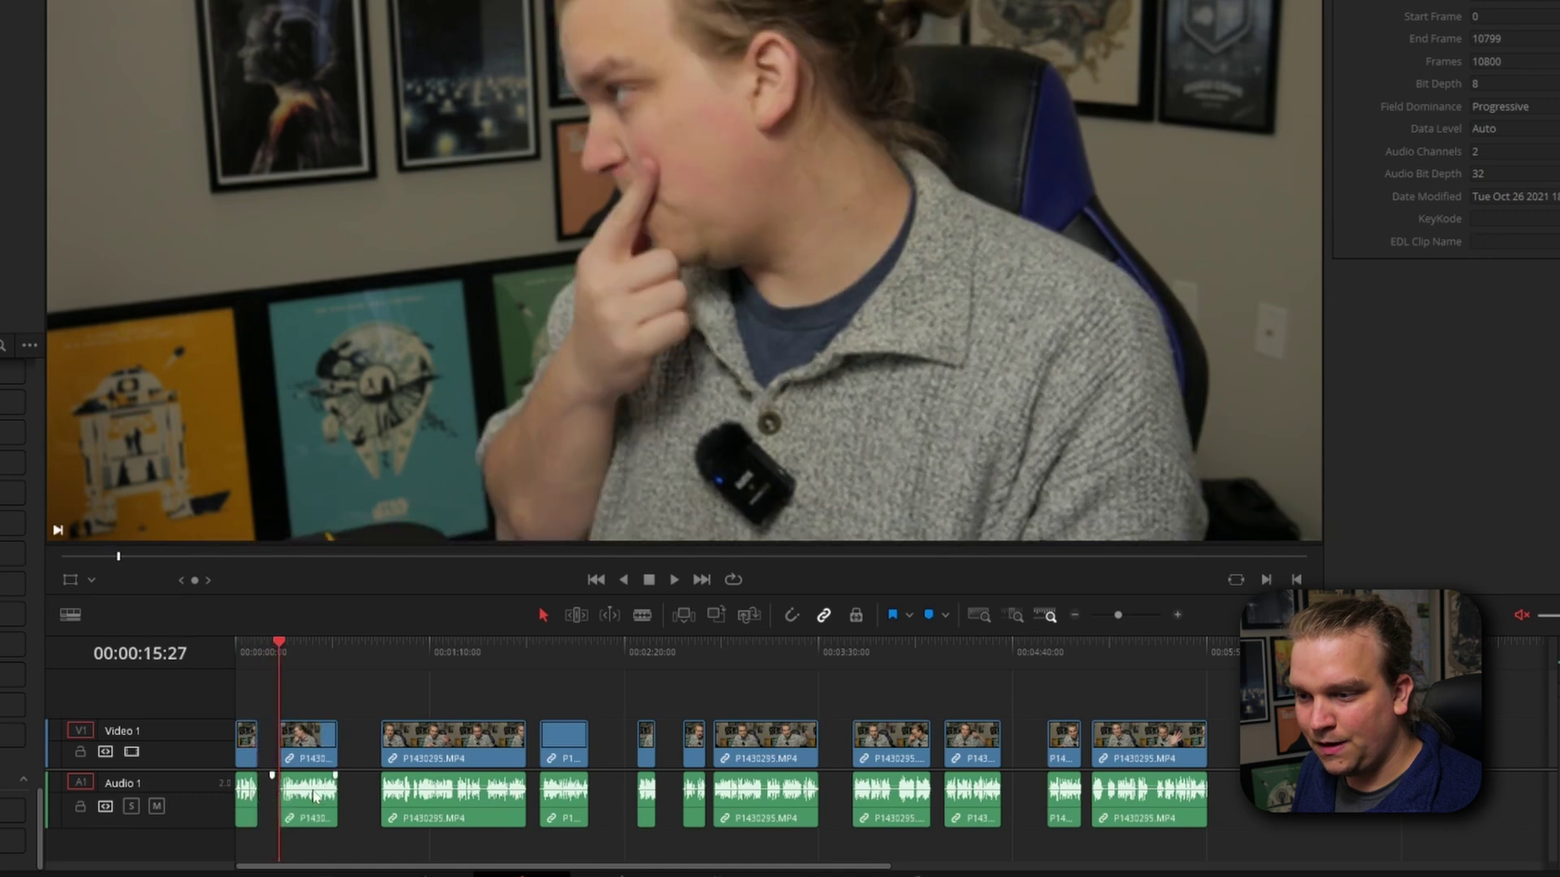
pyautogui.click(357, 689)
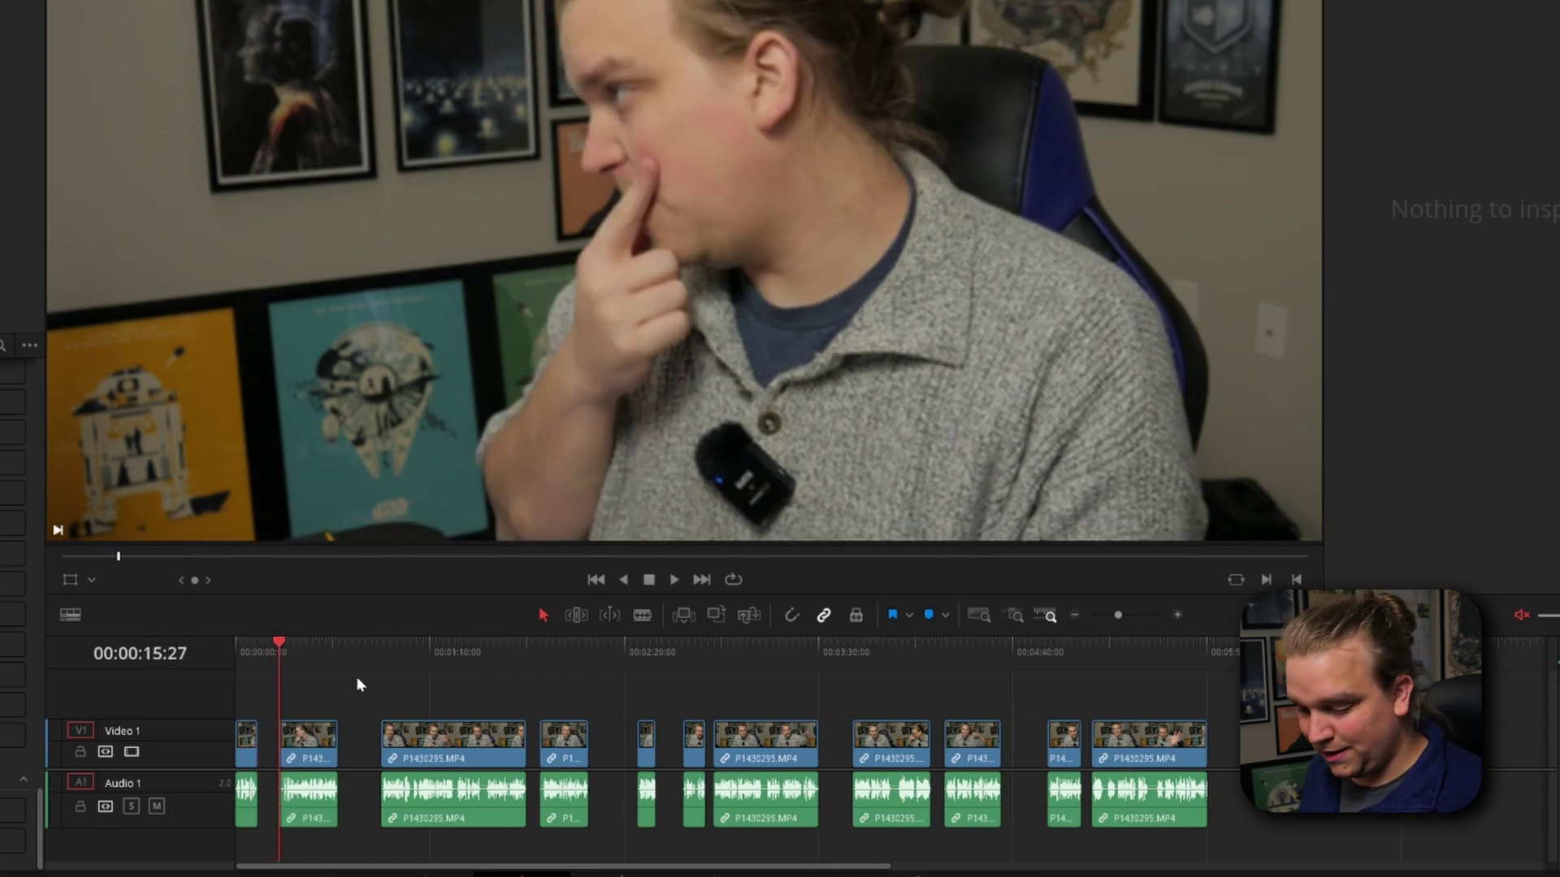
pyautogui.hotkey('ctrl', 'shift', 'Delete')
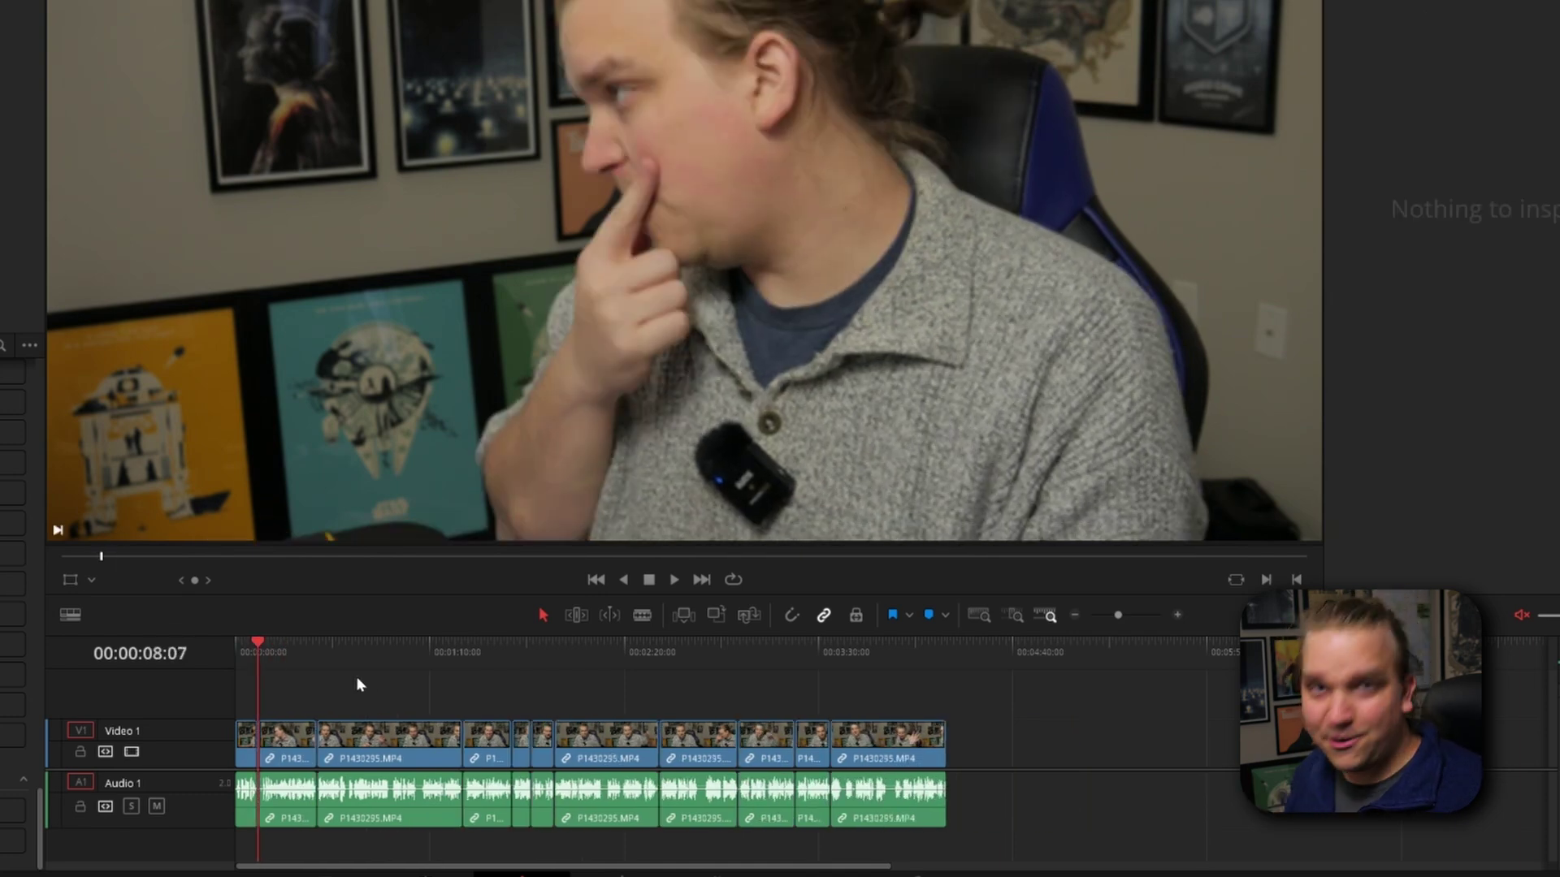